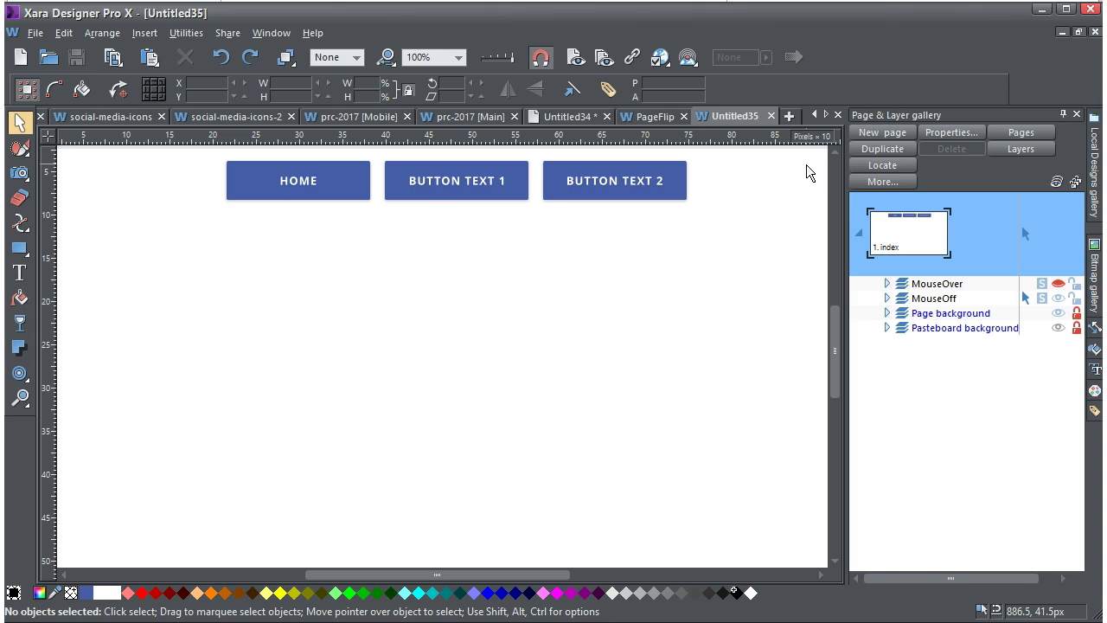
Inspect the navigation bar's properties, close them unchanged, and deselect everything.
left_click_drag(792, 131, 797, 179)
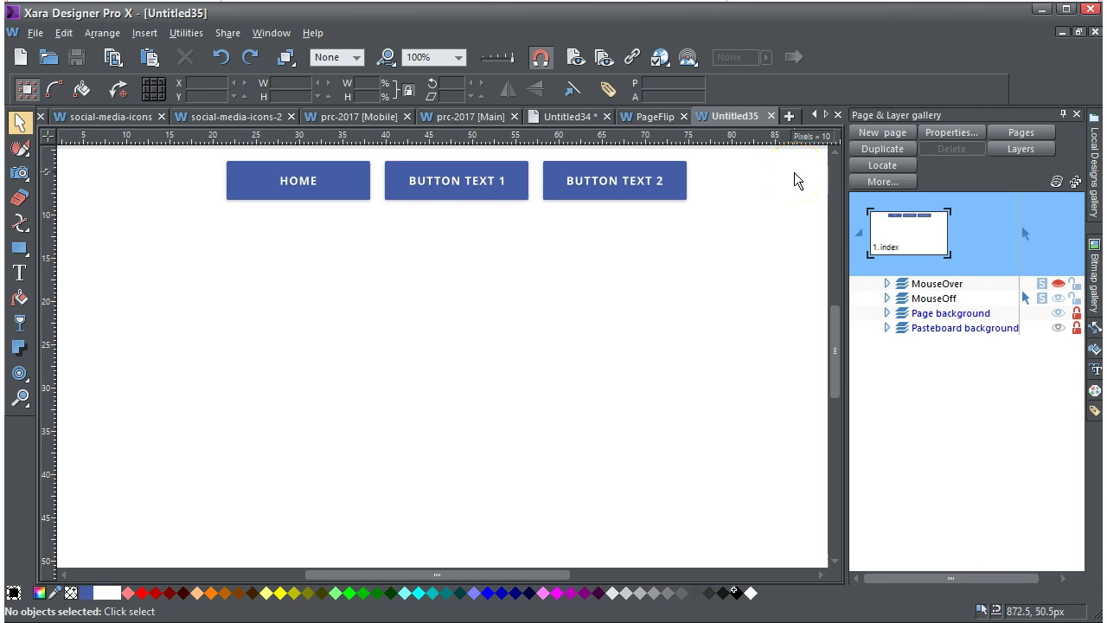
left_click_drag(794, 180, 817, 318)
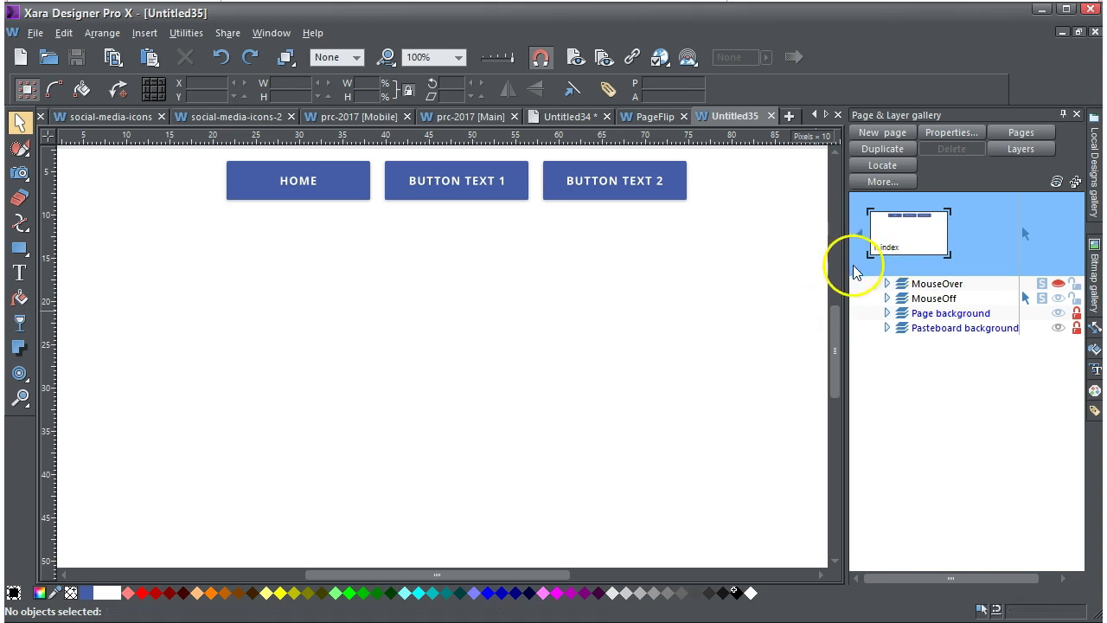
left_click(603, 192)
double_click(603, 189)
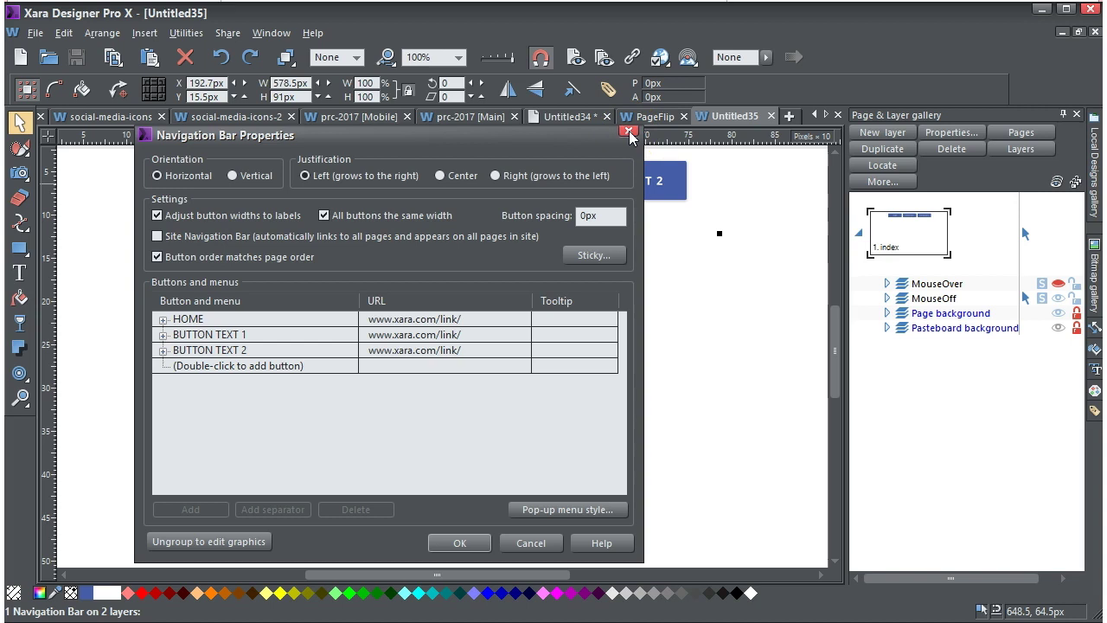
left_click(629, 135)
left_click(675, 285)
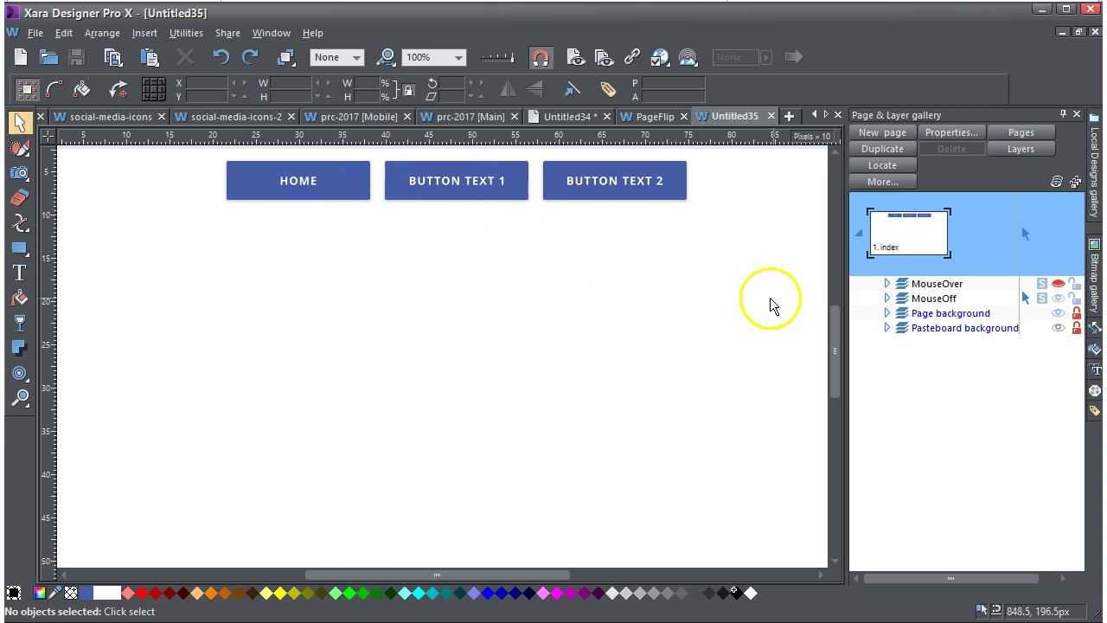
Browse the navbar designs in the Local Designs gallery, then return to the Page & Layer gallery.
left_click(1099, 199)
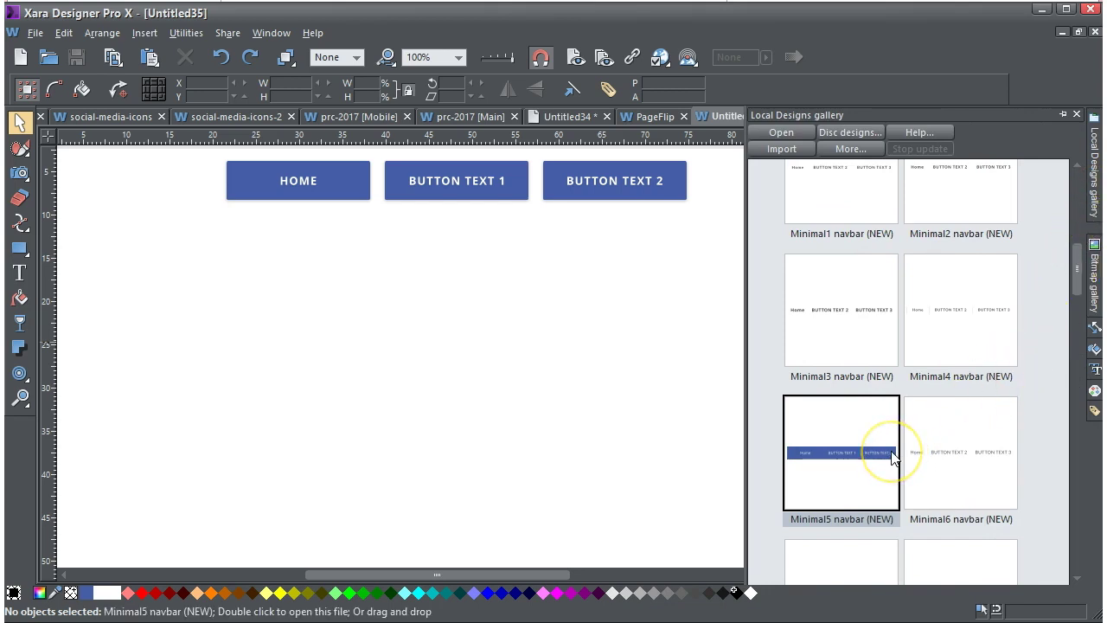
left_click_drag(891, 459, 649, 371)
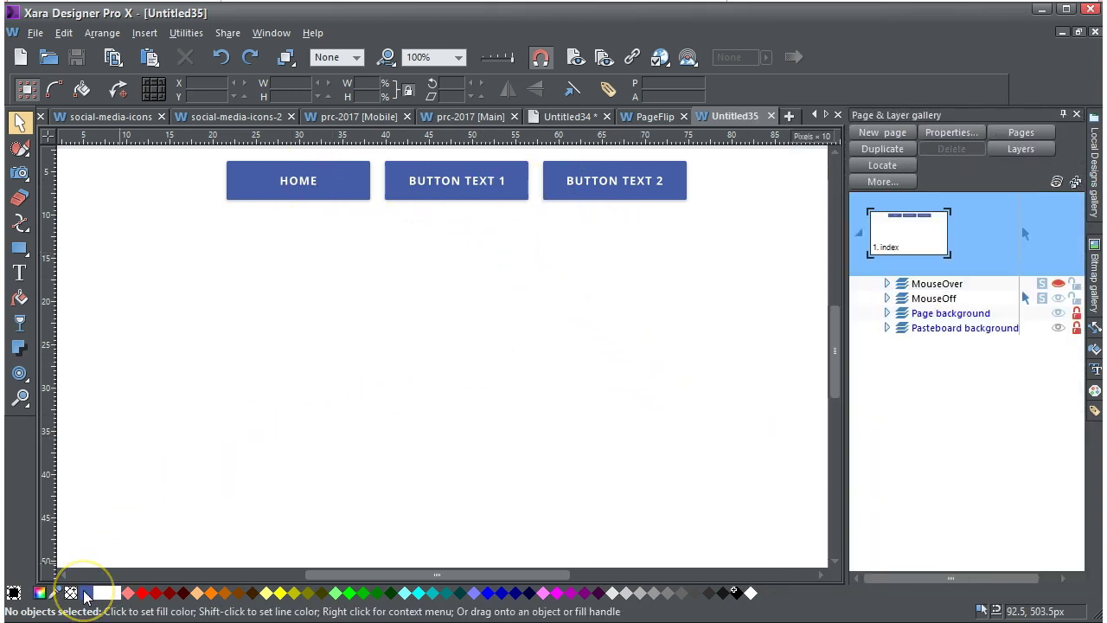
left_click(117, 517)
Open the Color editor on the current fill colour swatch.
left_click(100, 594)
left_click(91, 559)
left_click(84, 592)
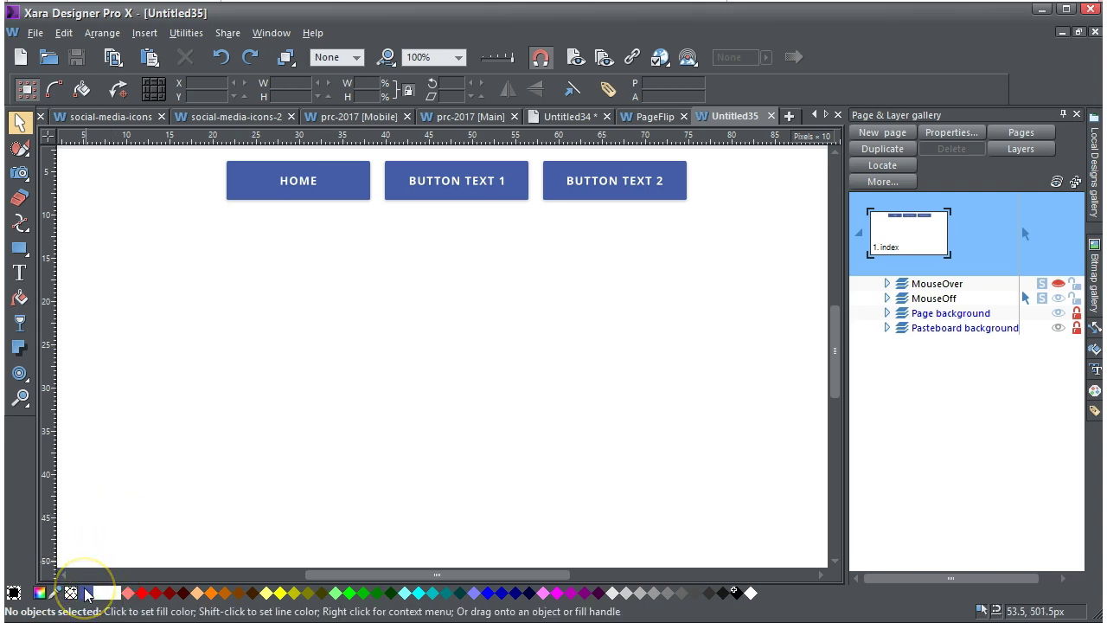
left_click(100, 593)
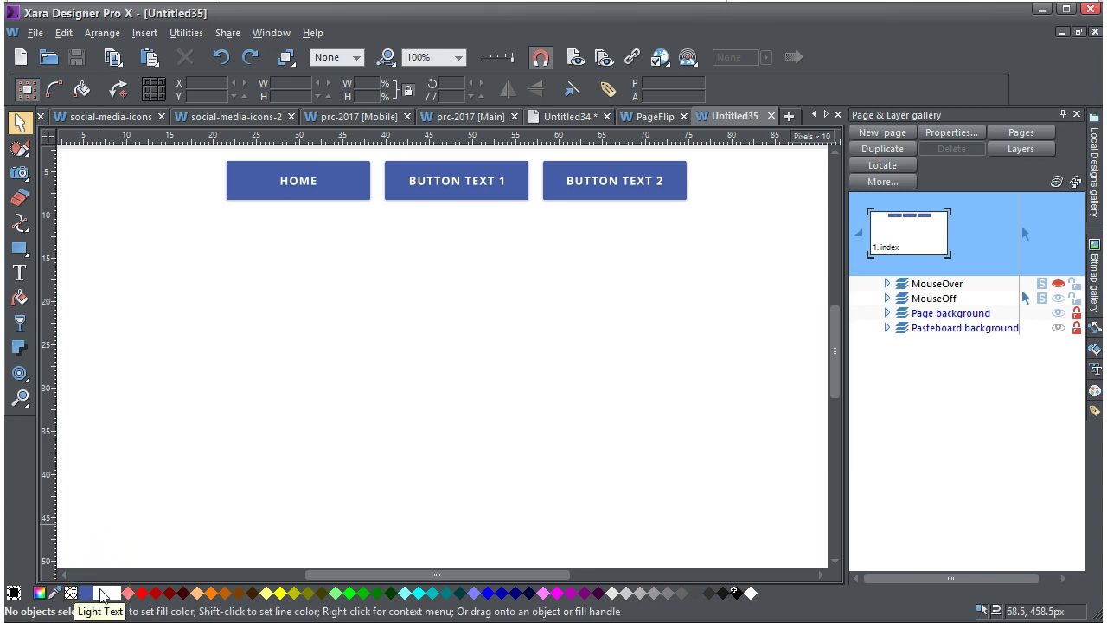
left_click(118, 524)
left_click(117, 593)
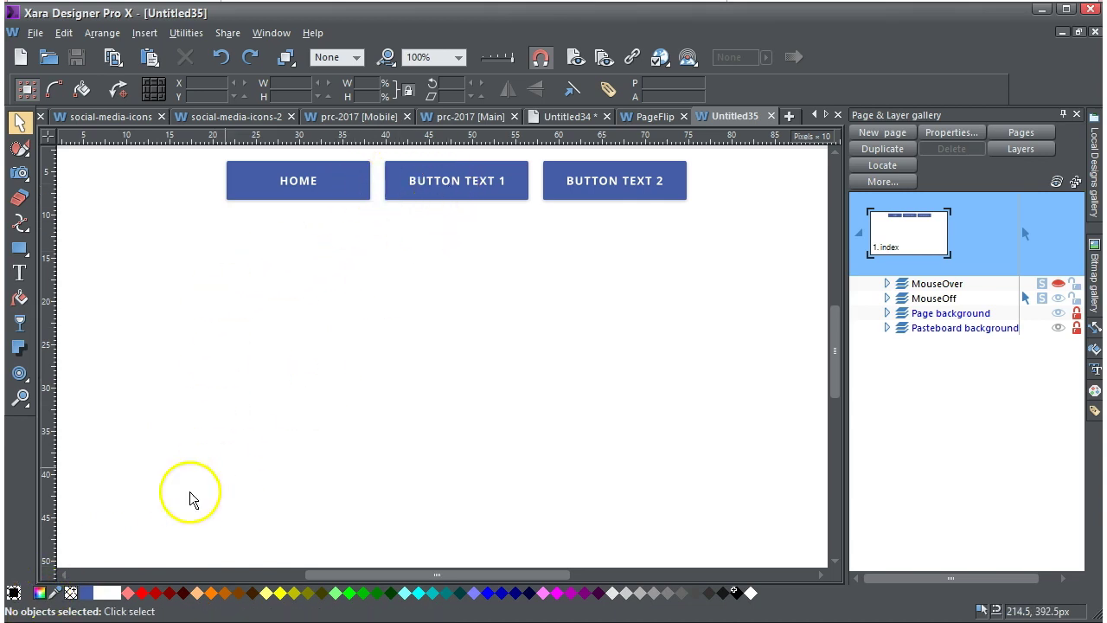
Change Theme Color 1 from blue to red in the colour editor.
left_click(40, 594)
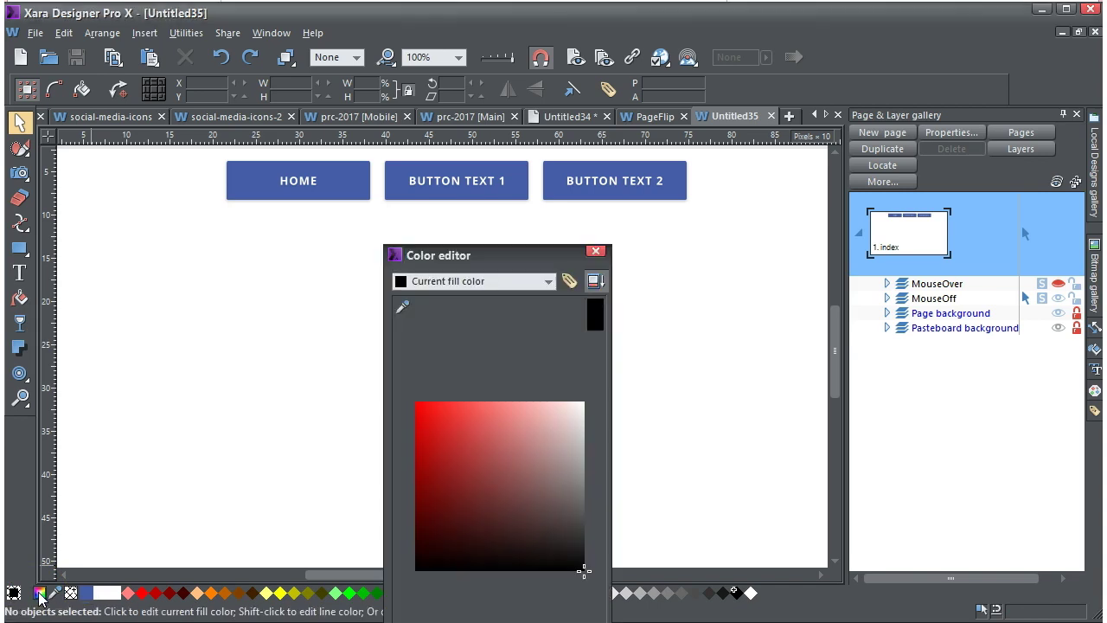
left_click_drag(510, 262, 603, 36)
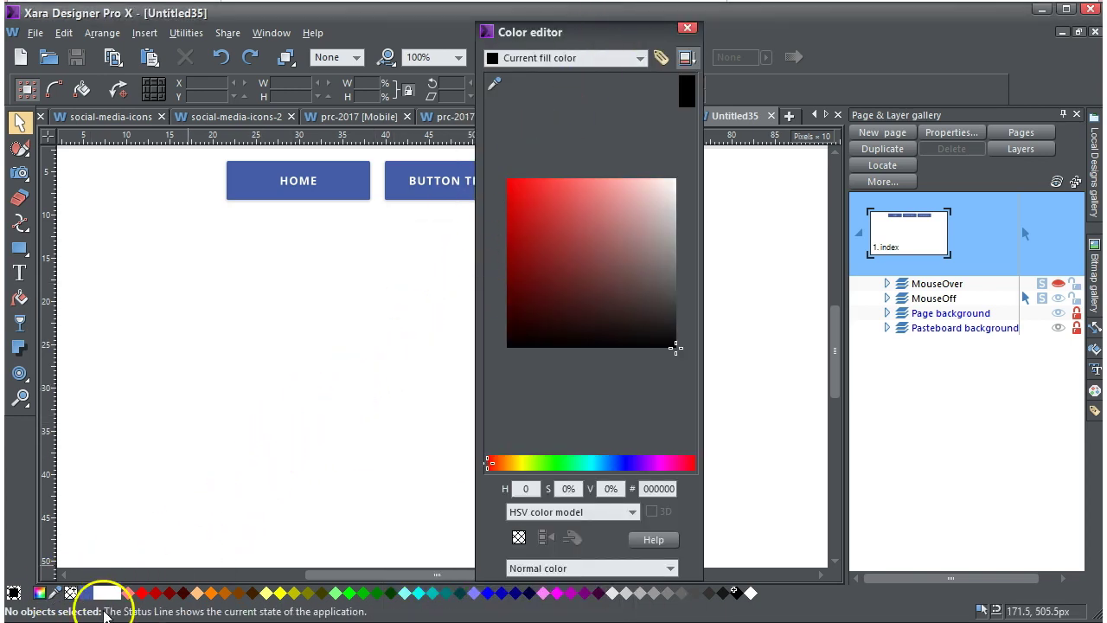
left_click_drag(86, 593, 610, 279)
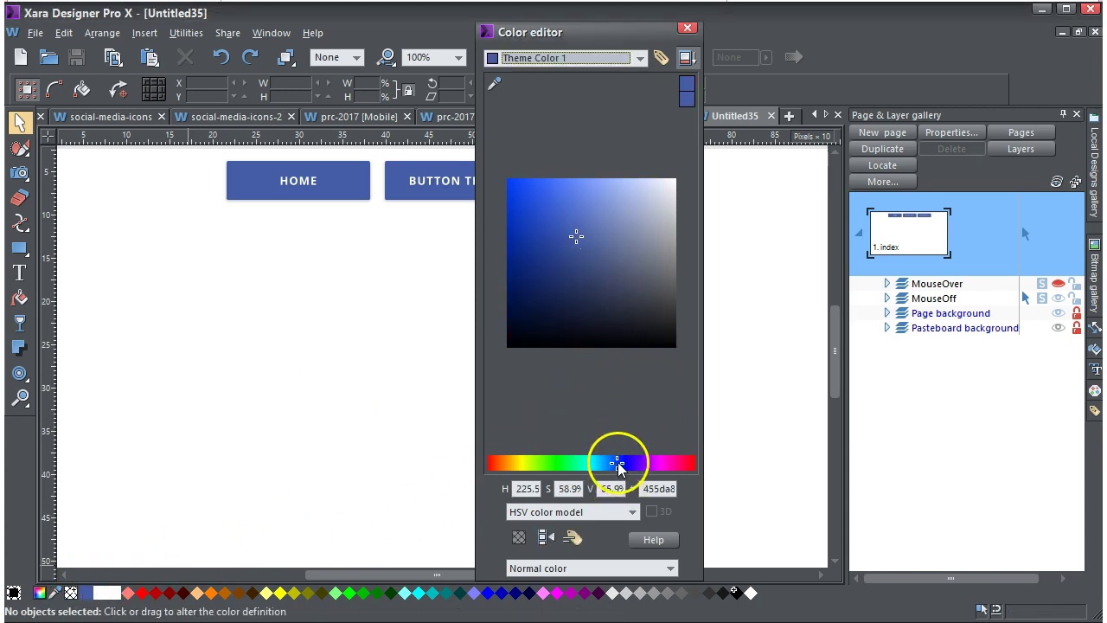
left_click_drag(617, 464, 407, 462)
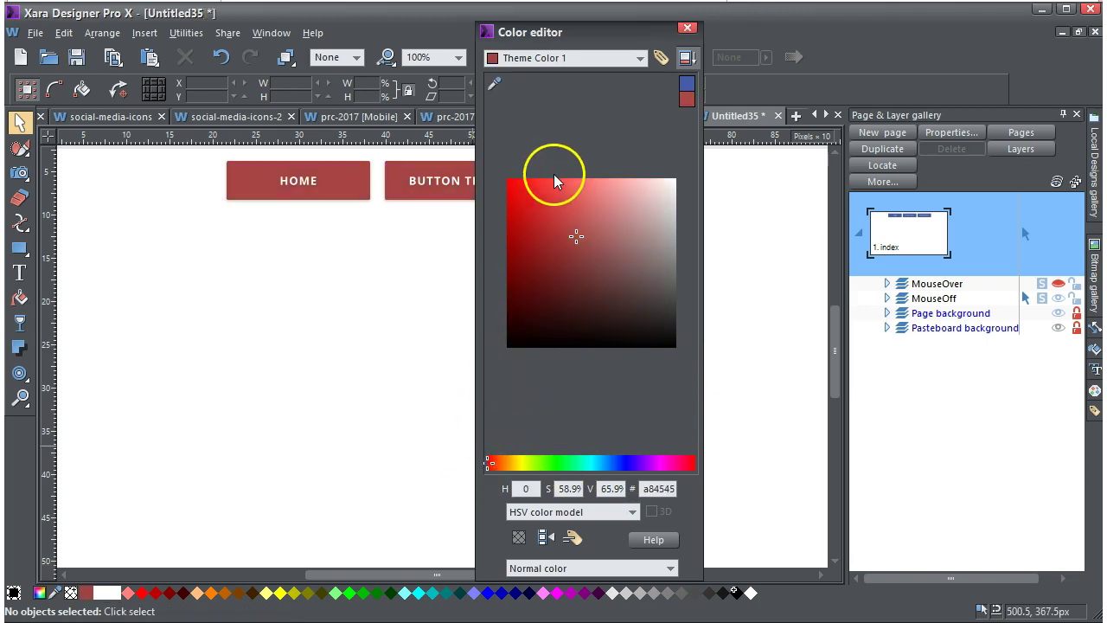
left_click(688, 28)
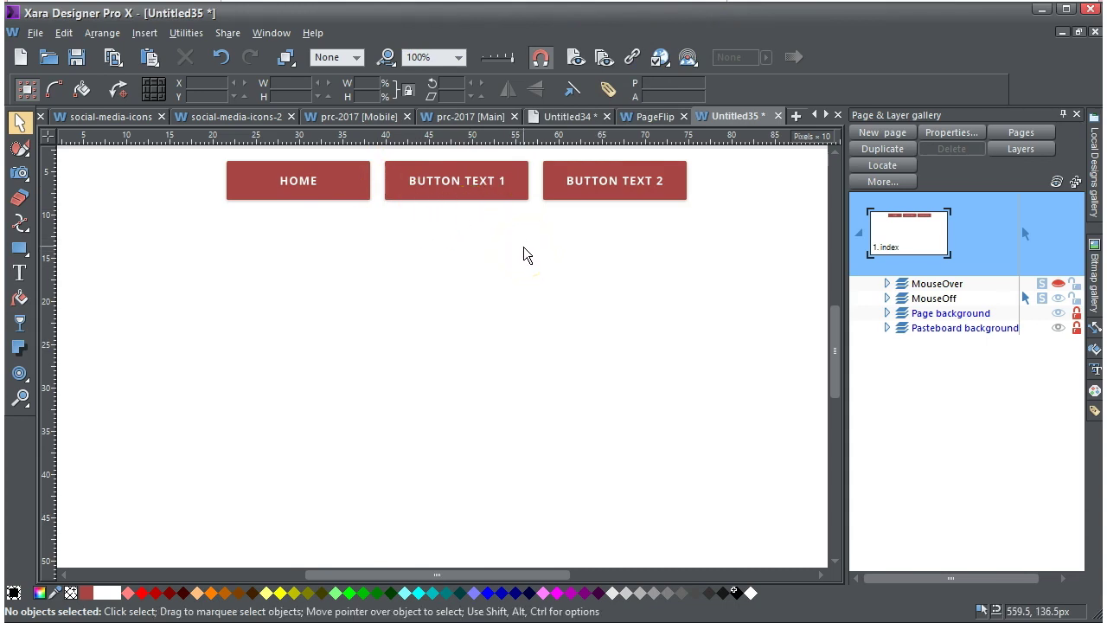
Make Light Text a fully saturated green (00ff41).
left_click(470, 261)
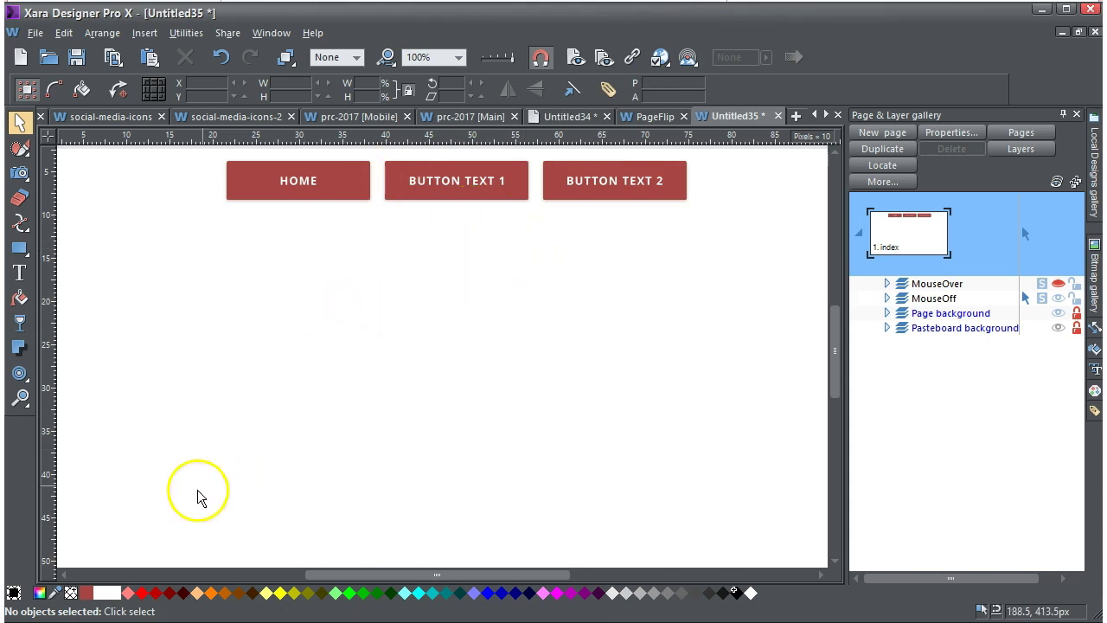
left_click(40, 594)
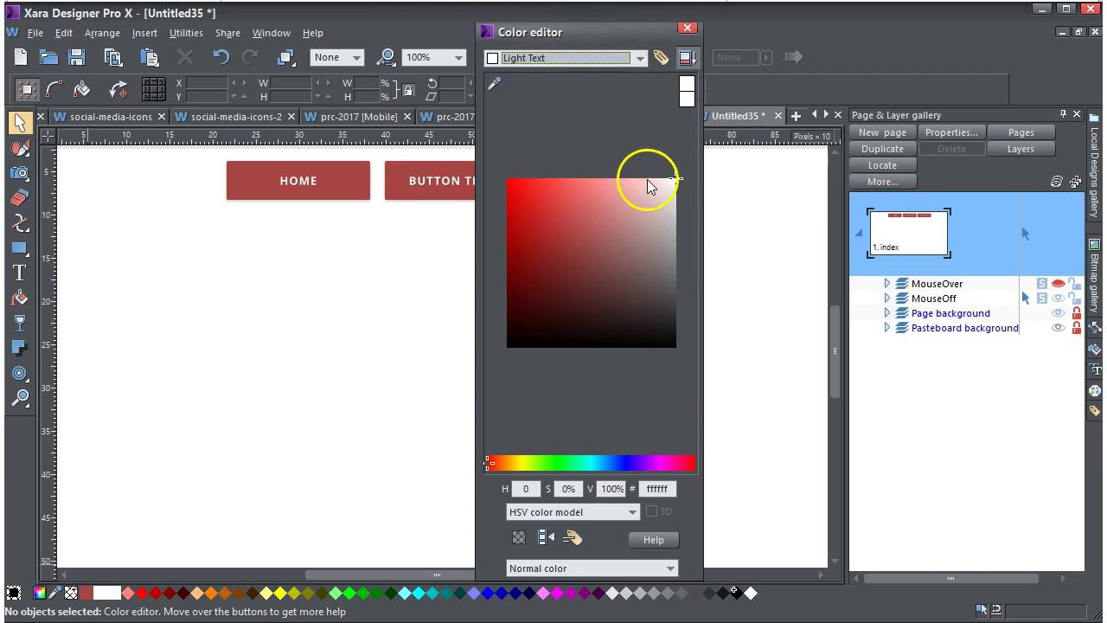
left_click_drag(489, 465, 564, 462)
left_click_drag(571, 213, 499, 174)
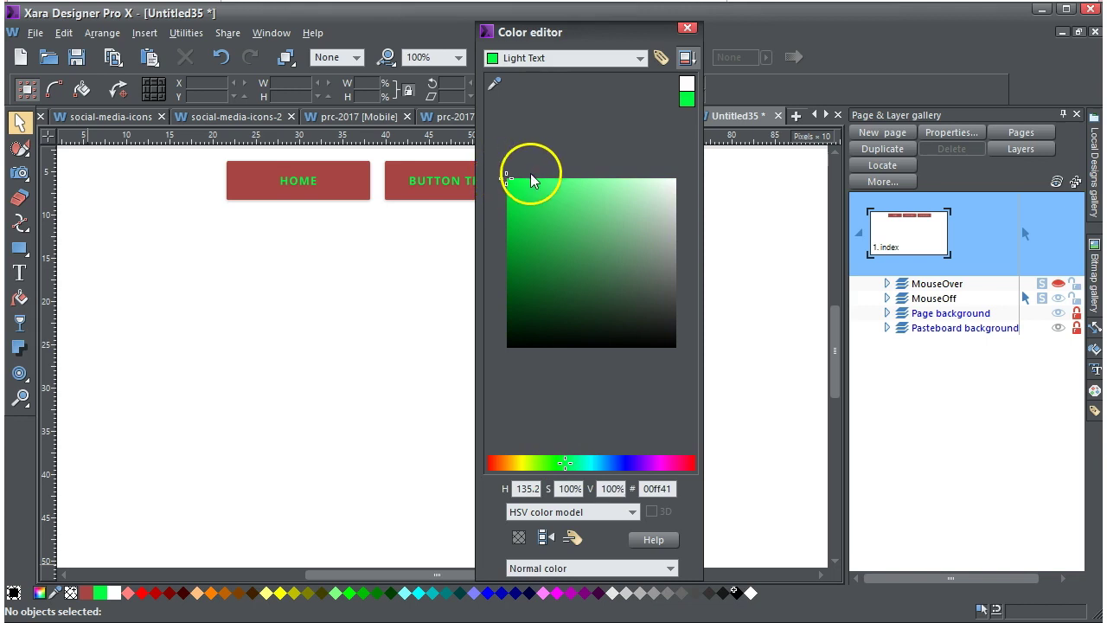
left_click(688, 29)
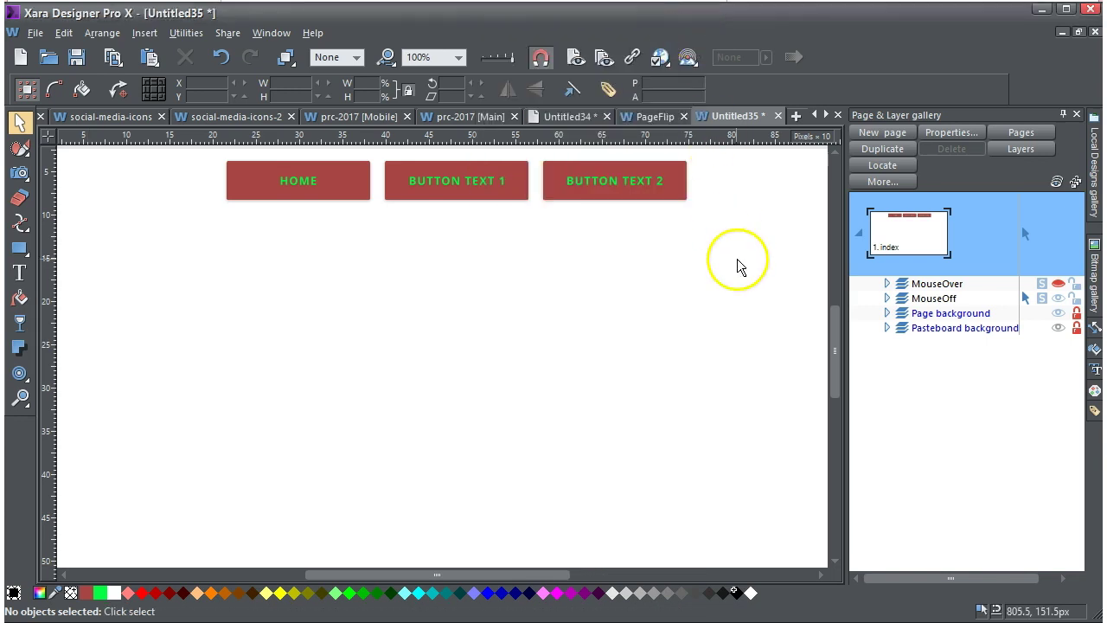
left_click(462, 189)
left_click(310, 189)
left_click(349, 295)
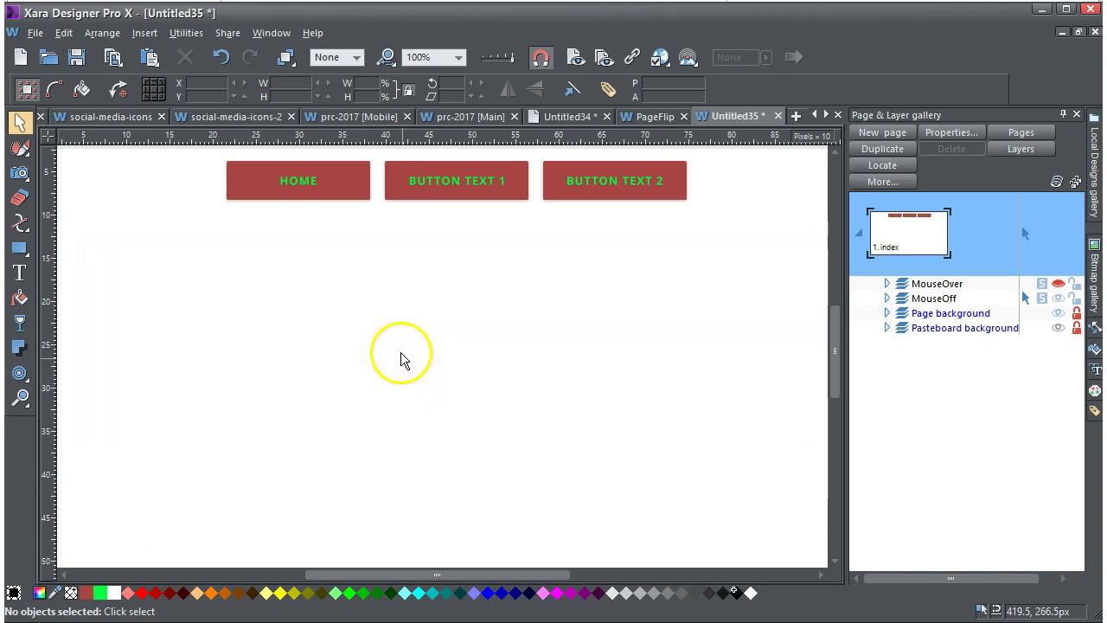
In the navigation bar properties, set the HOME button's link to #.
left_click(408, 185)
double_click(408, 185)
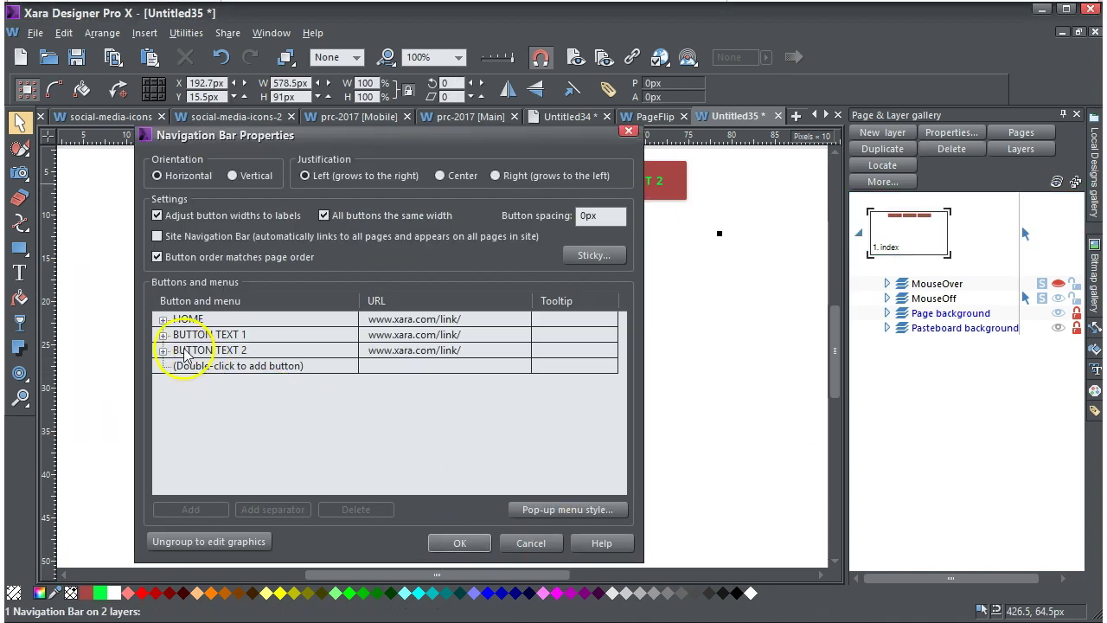
double_click(397, 318)
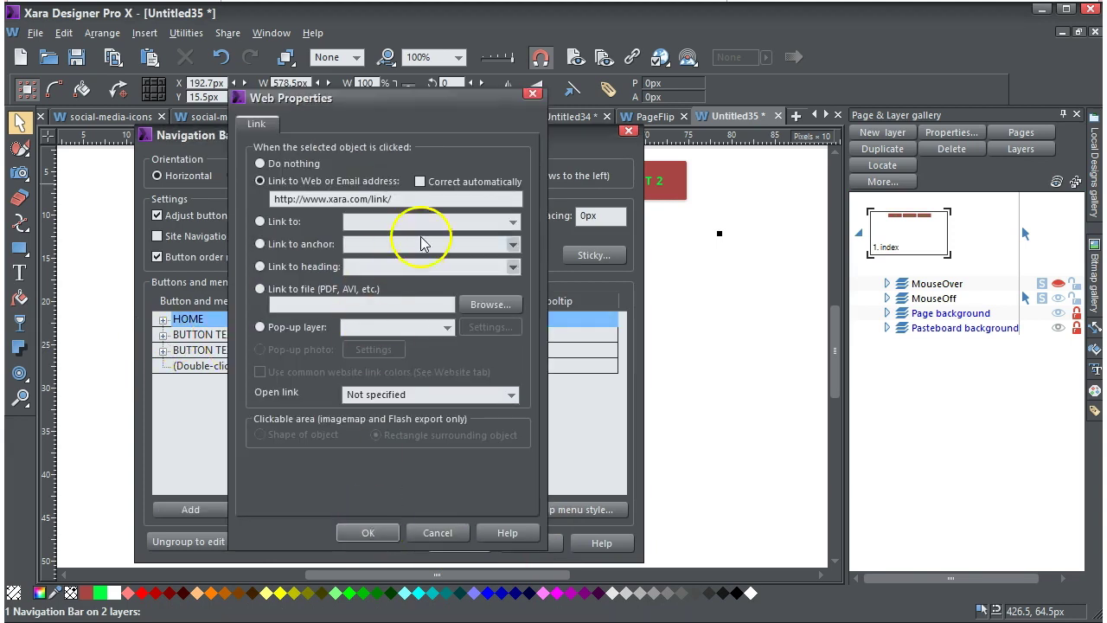
left_click_drag(395, 198, 233, 199)
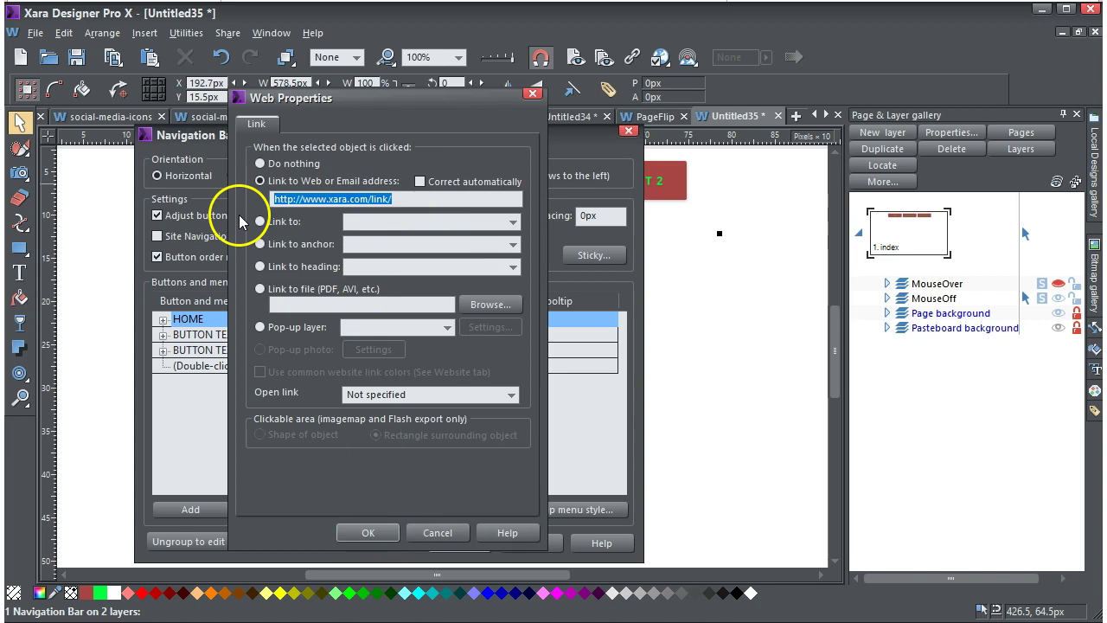
type("#")
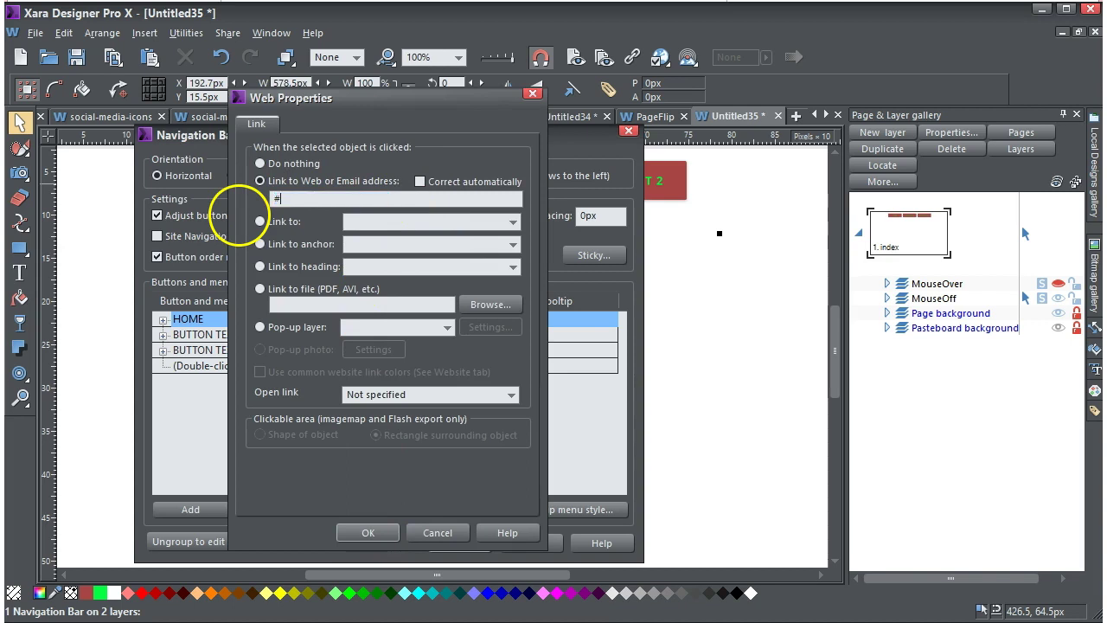
left_click(372, 533)
Set the BUTTON TEXT 1 and BUTTON TEXT 2 links to # as well.
double_click(383, 335)
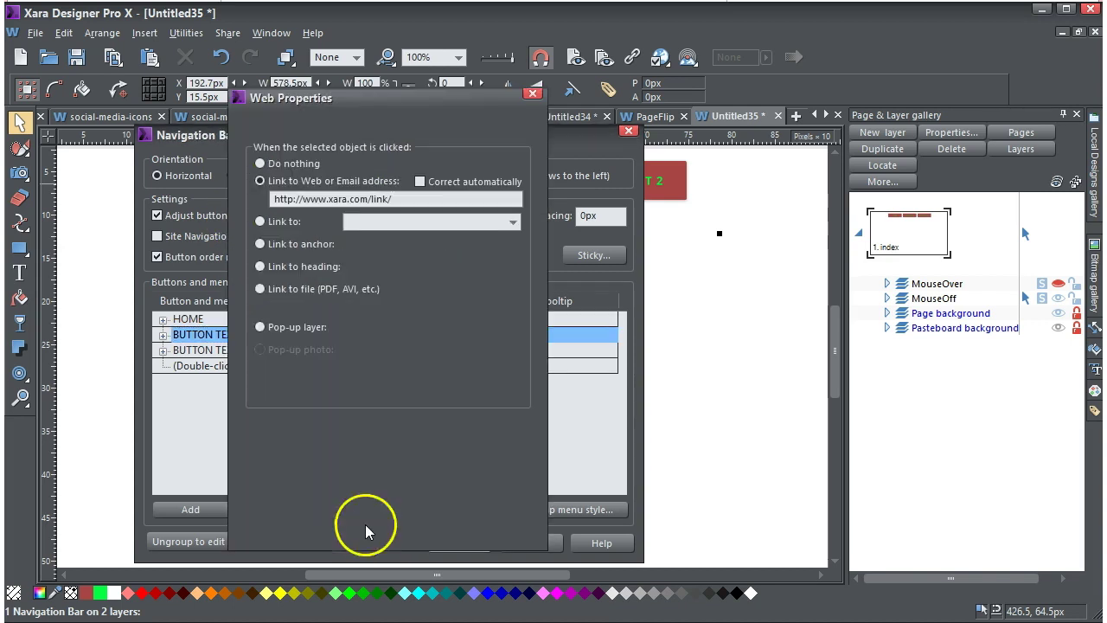
left_click_drag(408, 198, 265, 189)
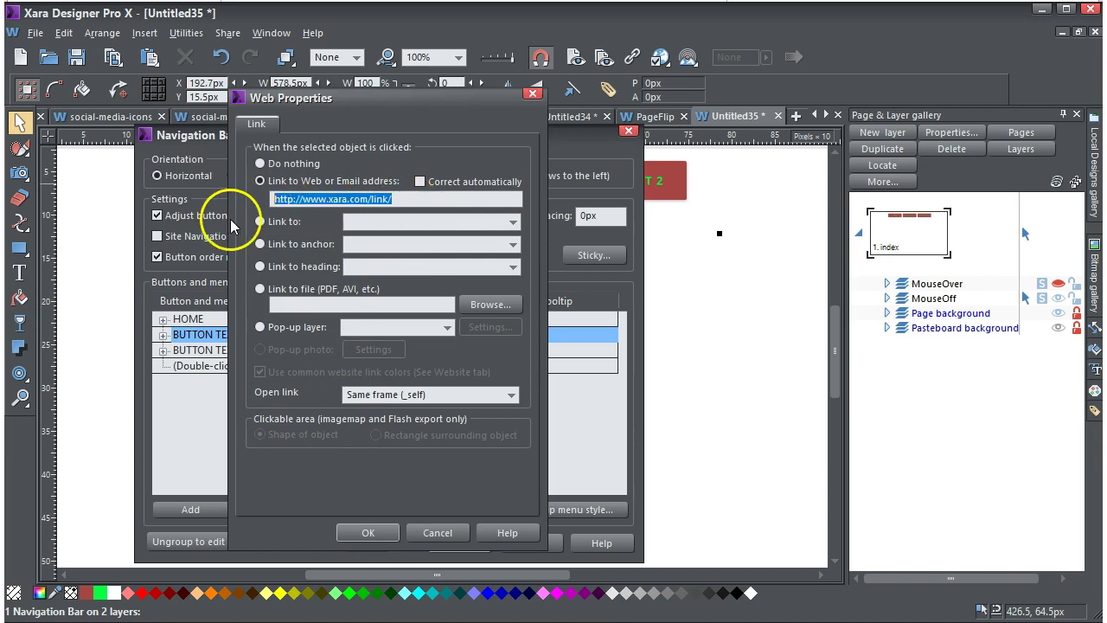
type("#")
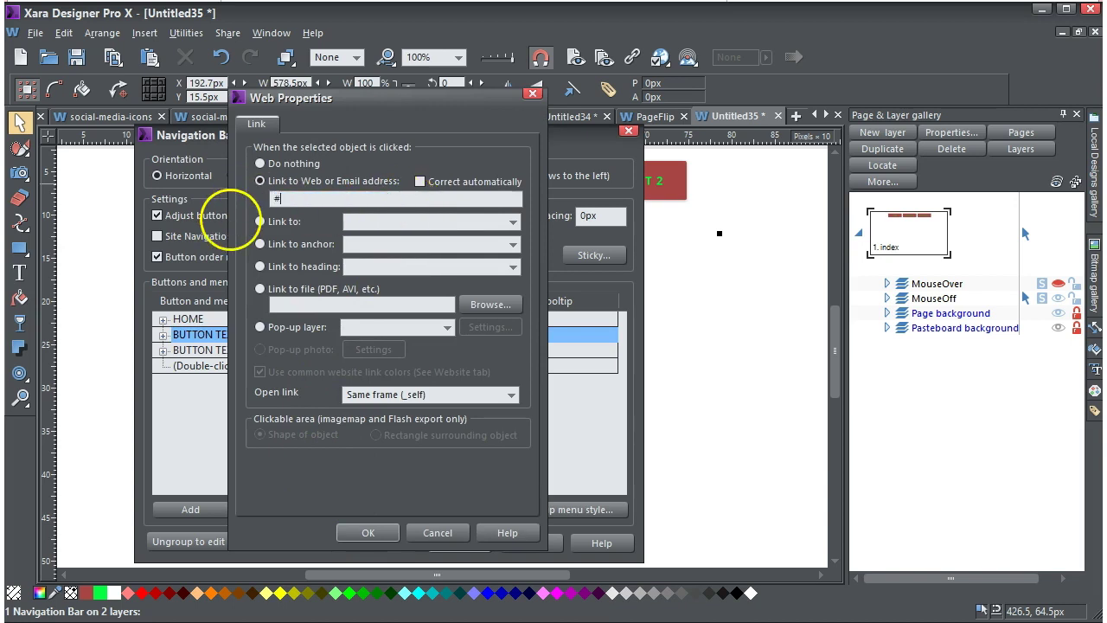
left_click(368, 533)
double_click(397, 354)
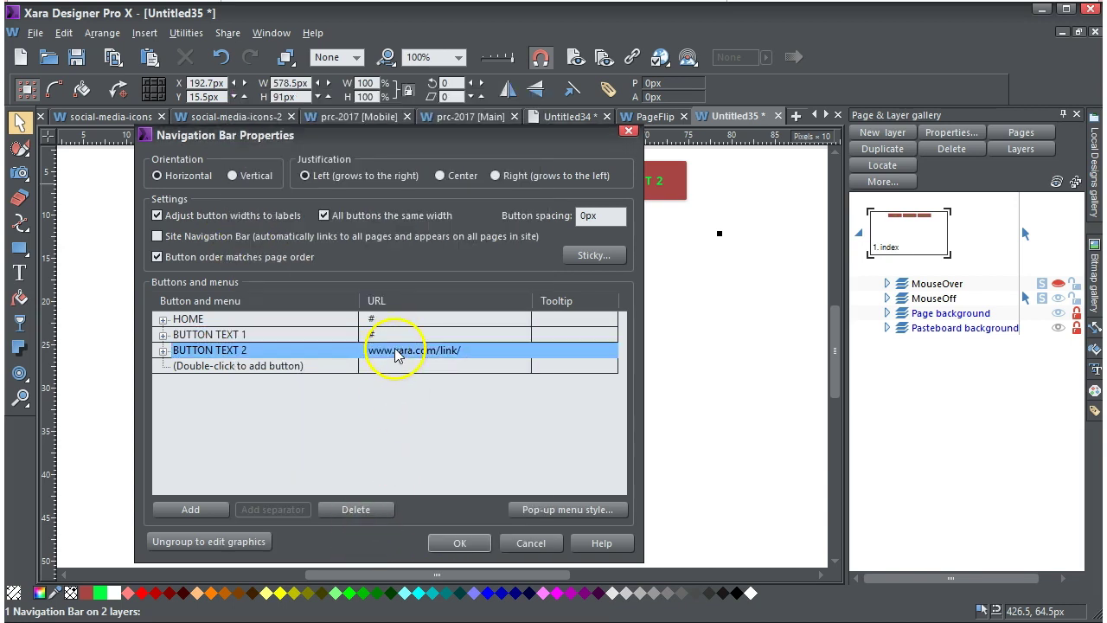
left_click_drag(404, 200, 247, 199)
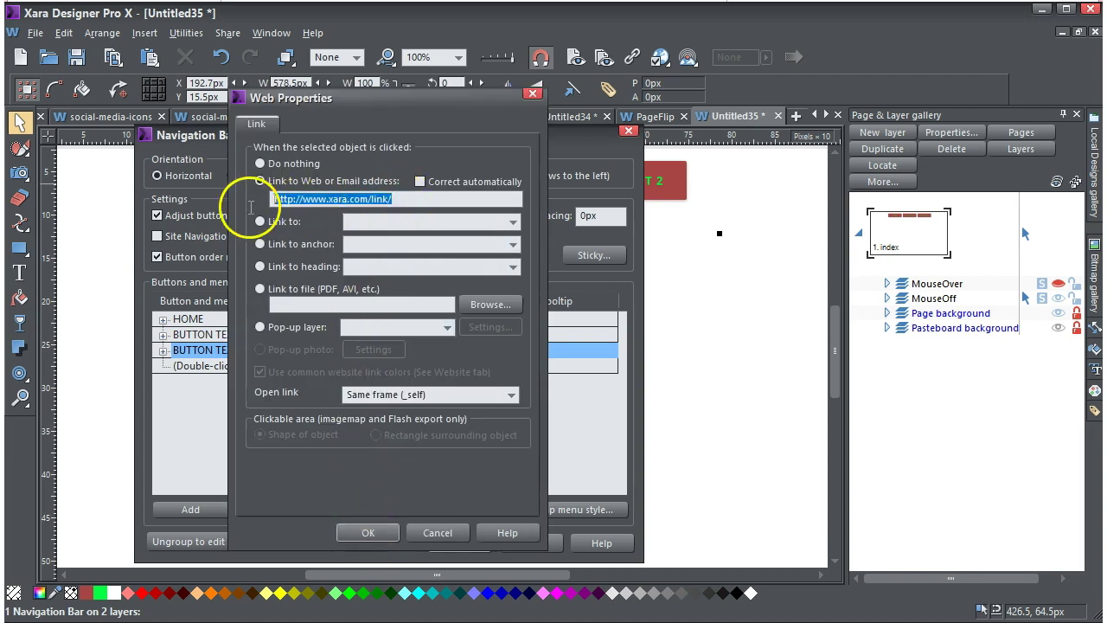
type("#")
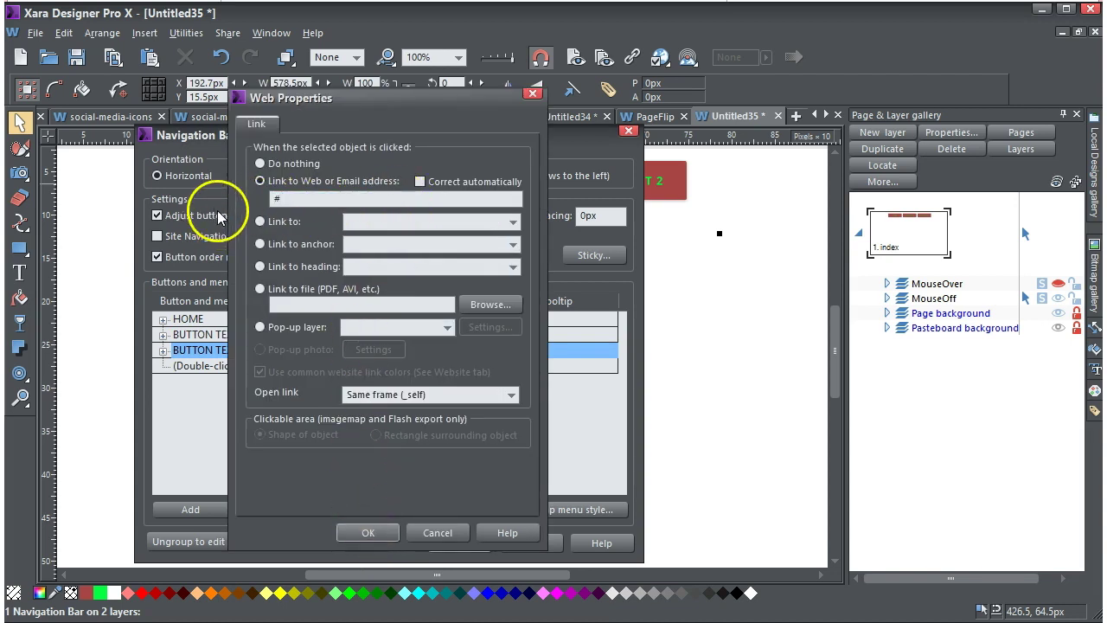
left_click(386, 534)
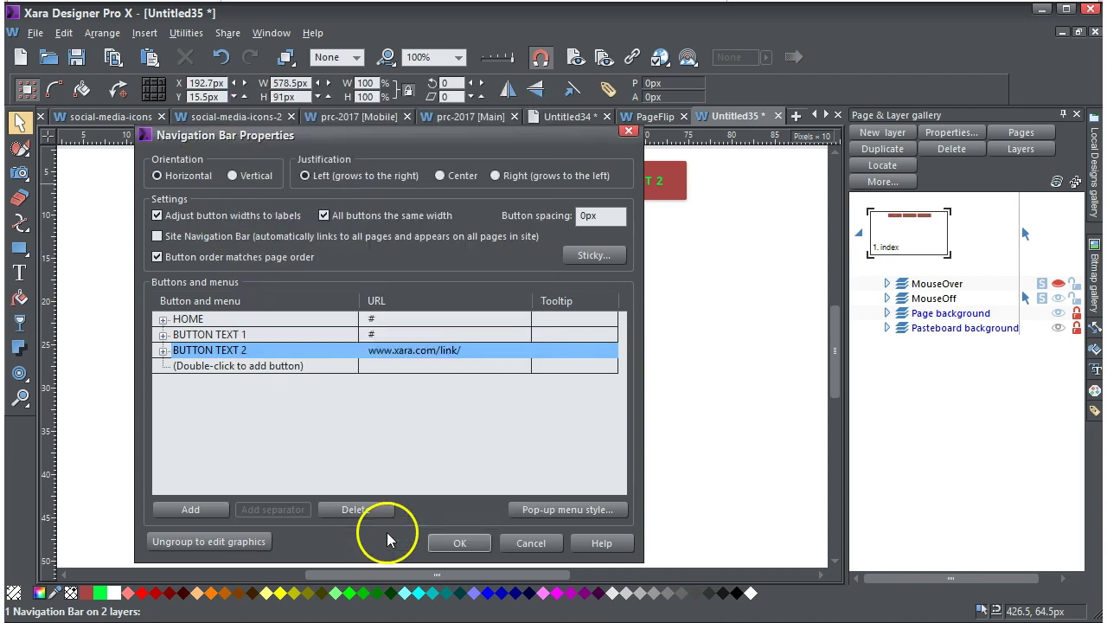
Rename BUTTON TEXT 1 to My Sub Menu and set its link to Do nothing.
left_click(220, 336)
double_click(220, 338)
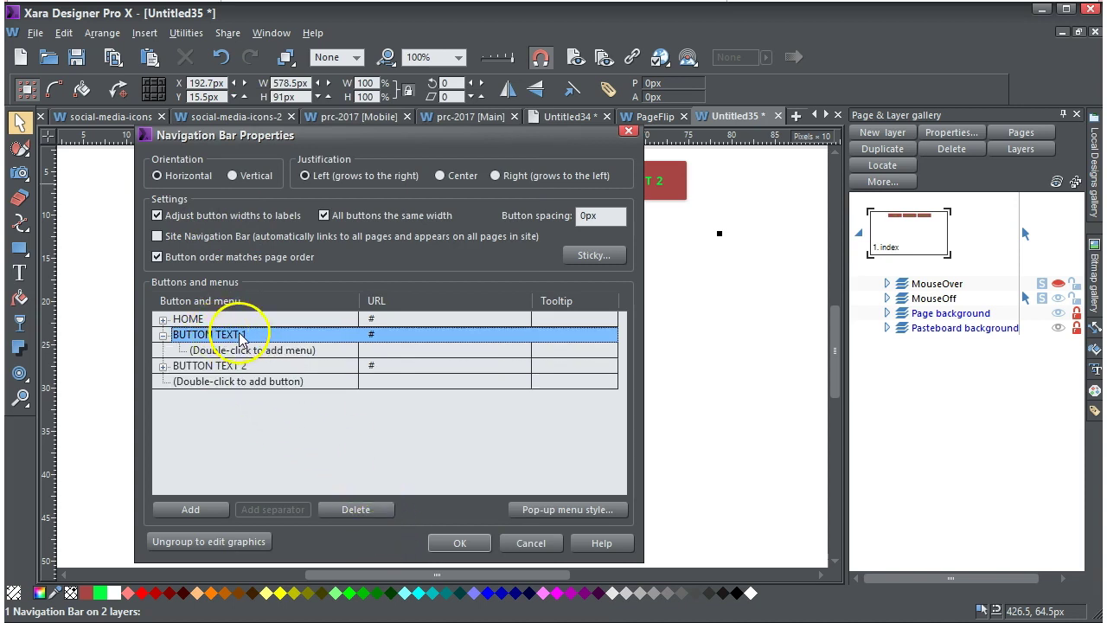
left_click(243, 334)
left_click_drag(258, 334, 166, 336)
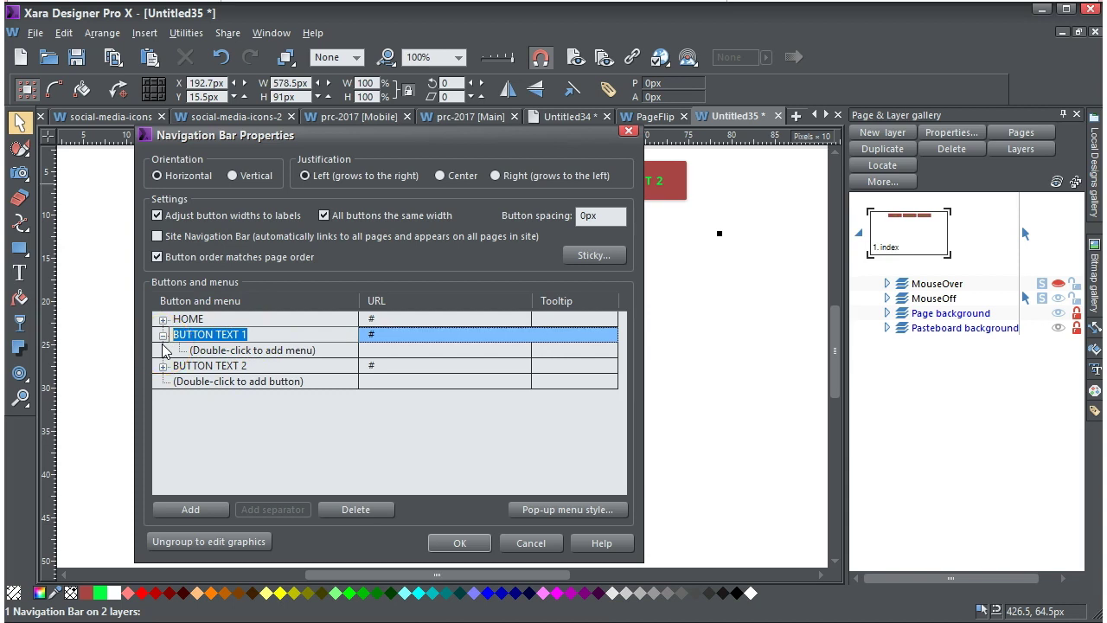
type("My Sub Menu")
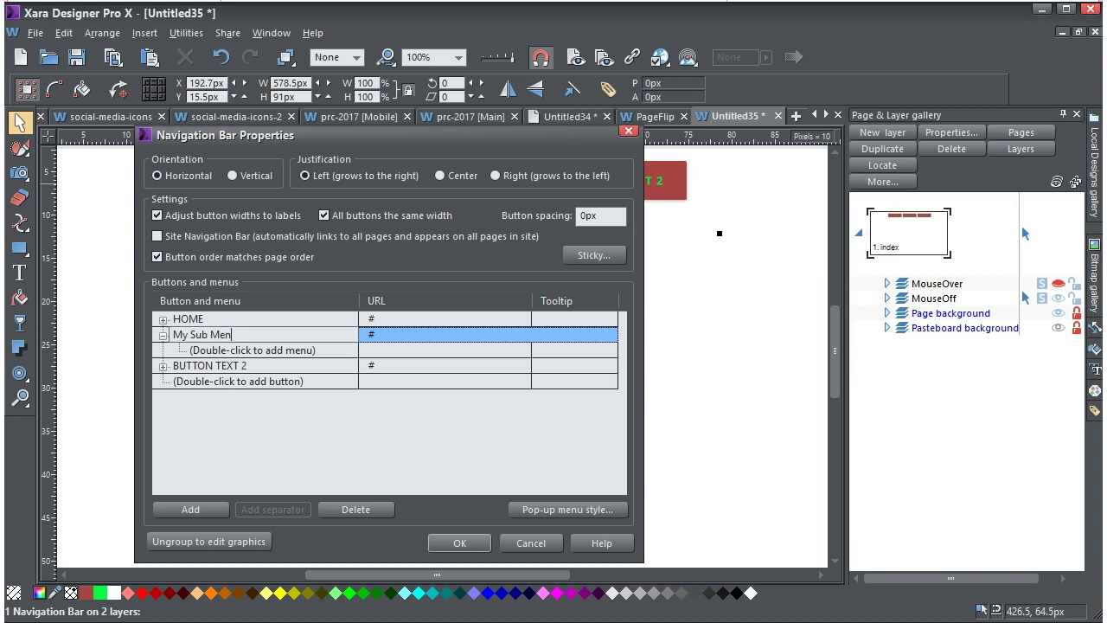
double_click(372, 334)
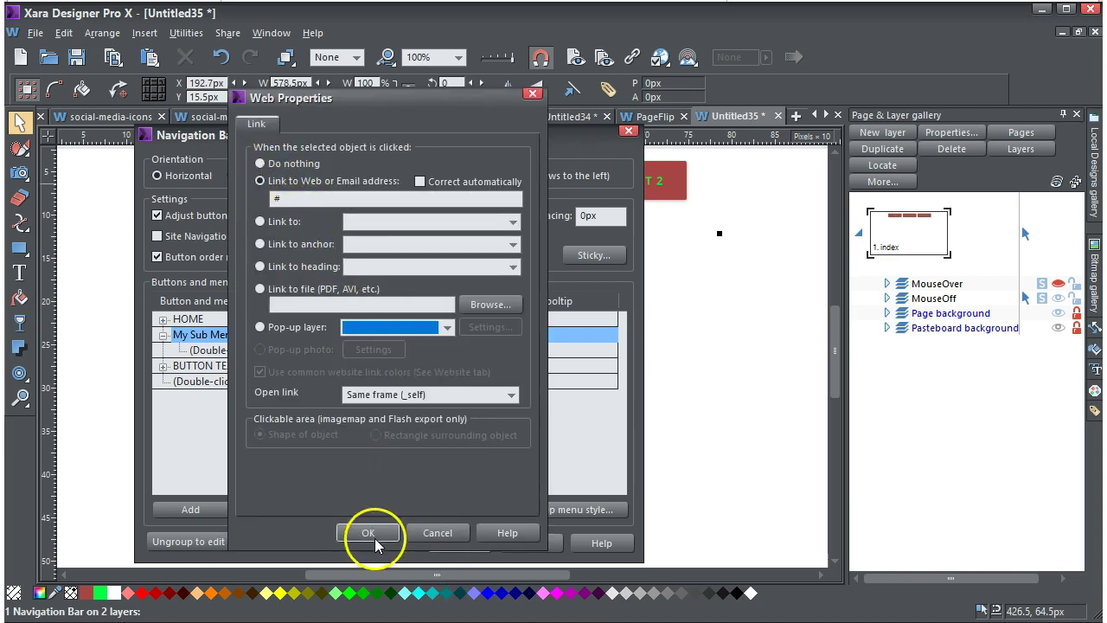
left_click(260, 164)
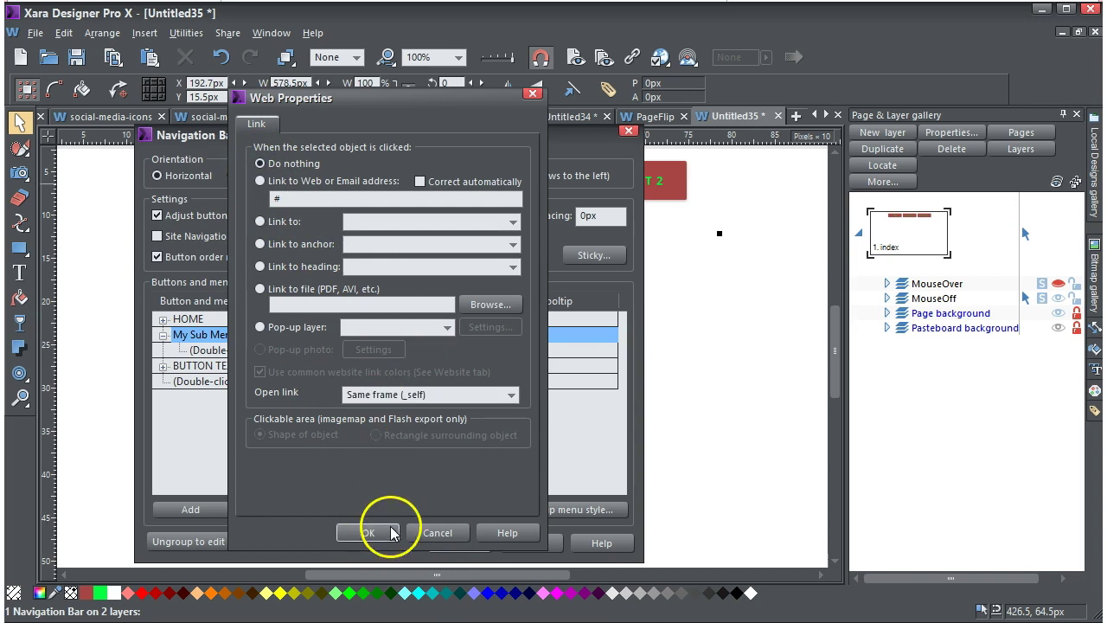
left_click(369, 533)
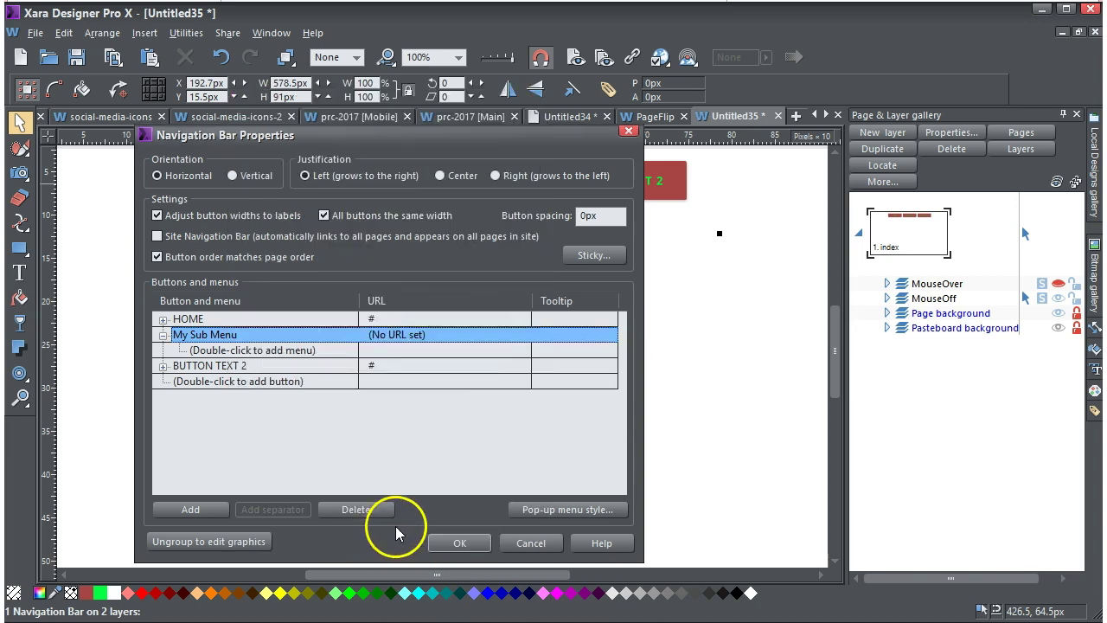
Add sub-menu items DD-1, DD-2 and DD-3 under My Sub Menu.
double_click(207, 350)
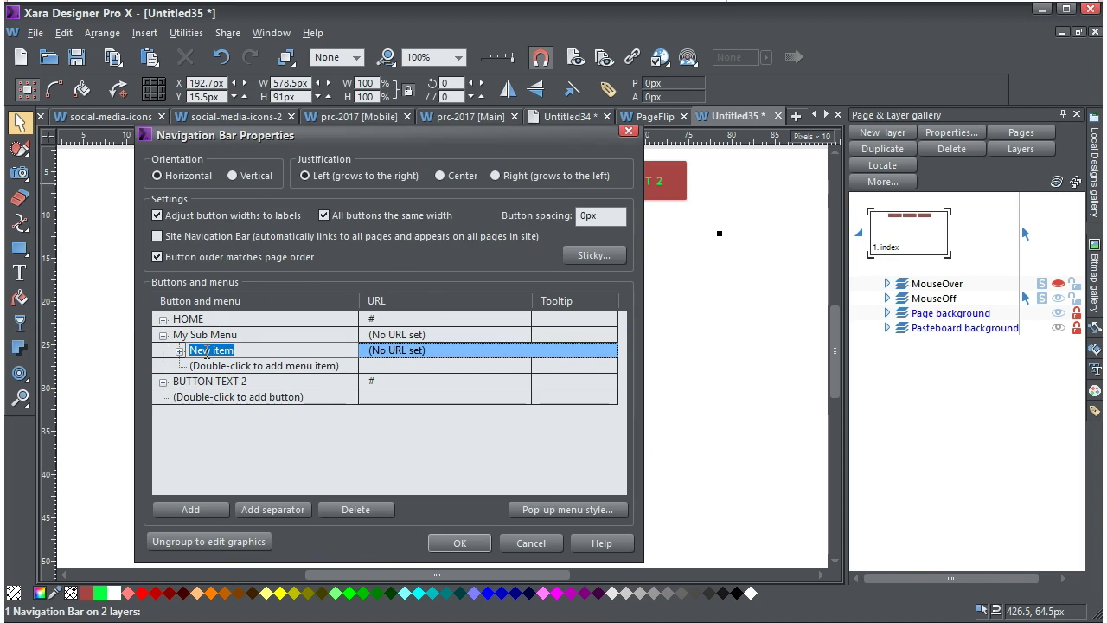
type("DD-1")
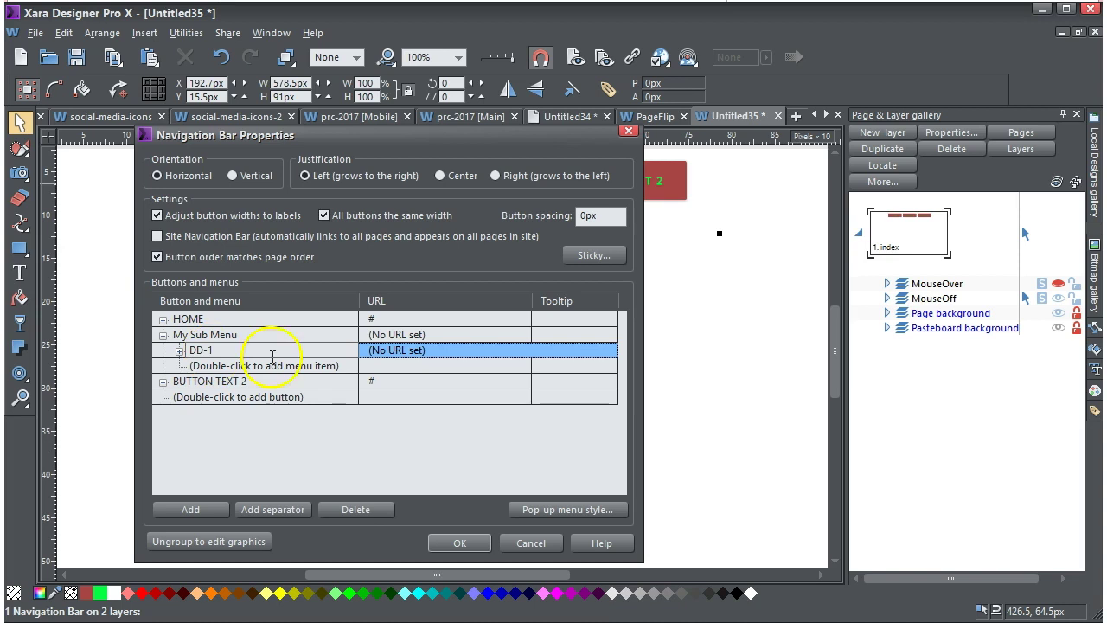
double_click(224, 366)
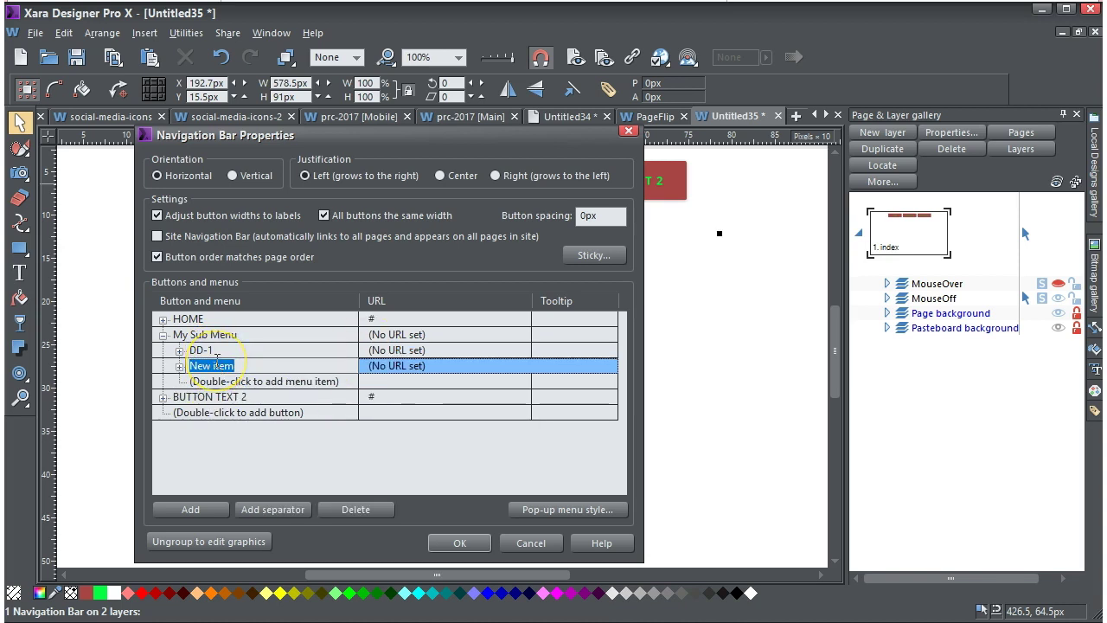
type("DD-2")
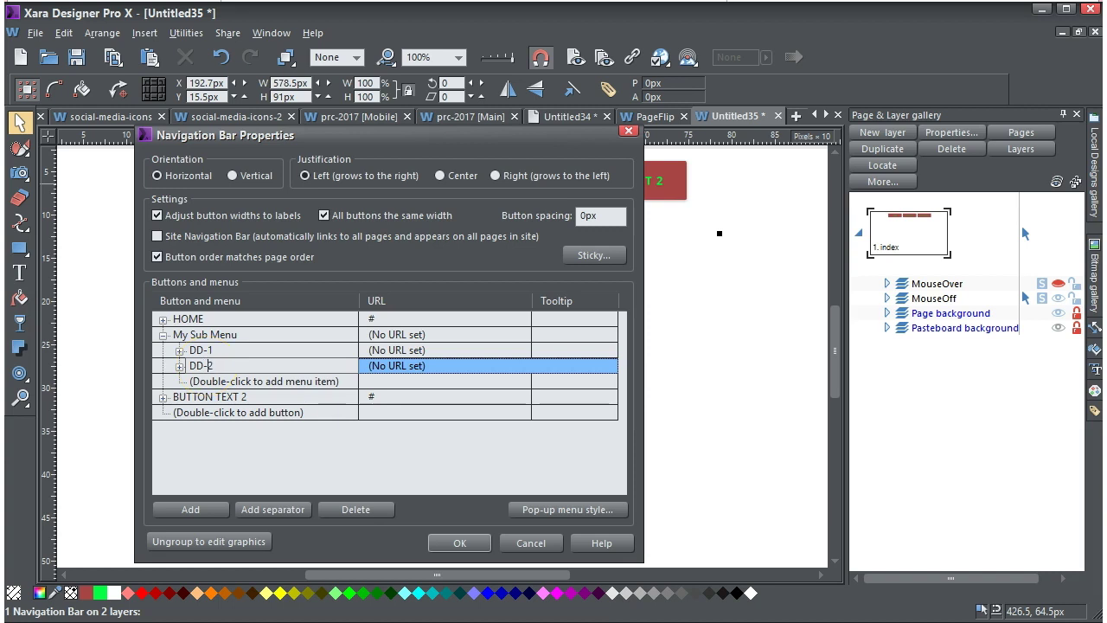
double_click(197, 383)
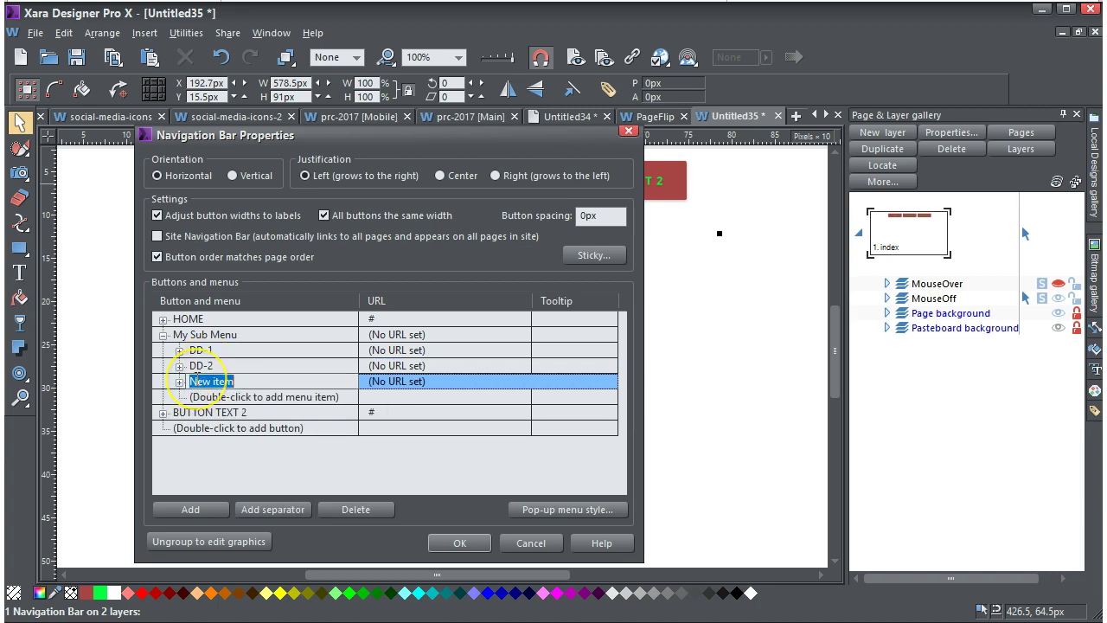
type("DD-3")
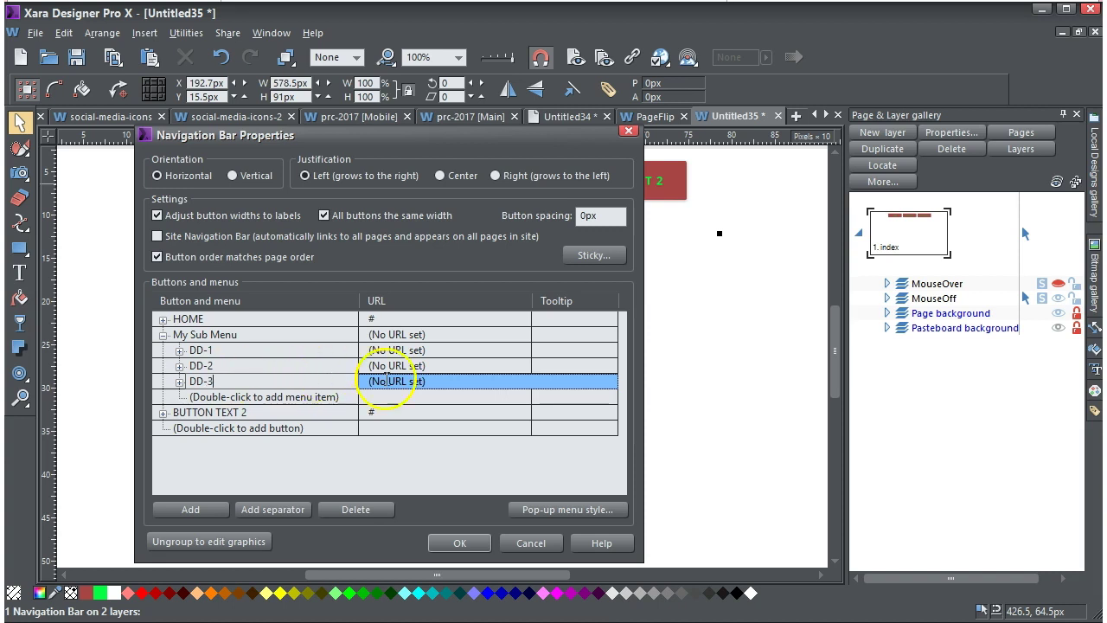
Link the DD-1 and DD-2 sub-menu items to #.
double_click(398, 350)
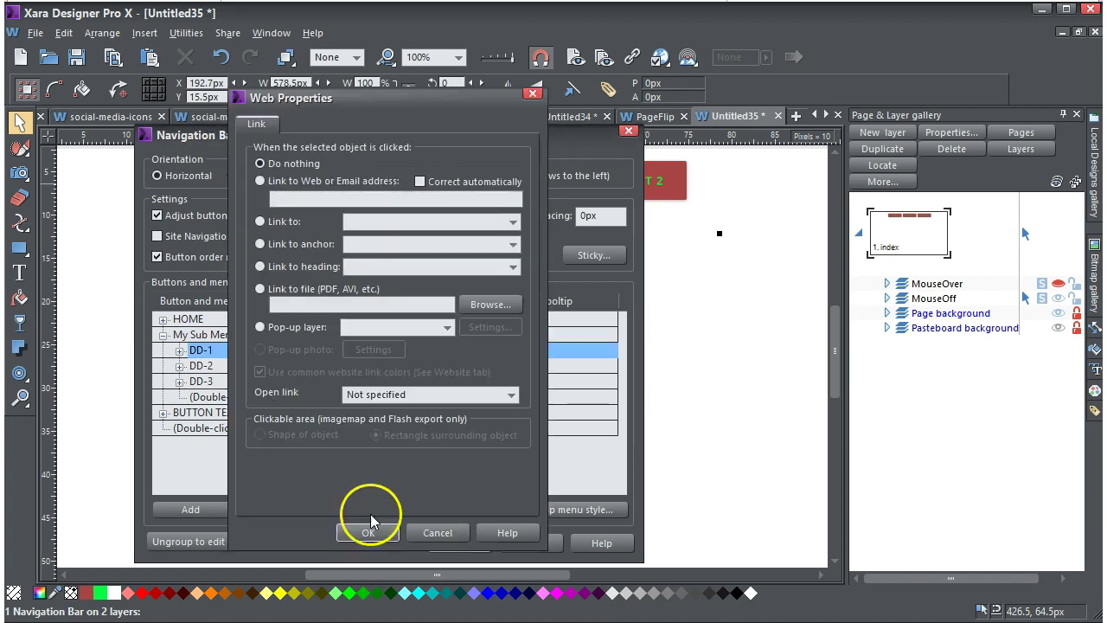
left_click(298, 200)
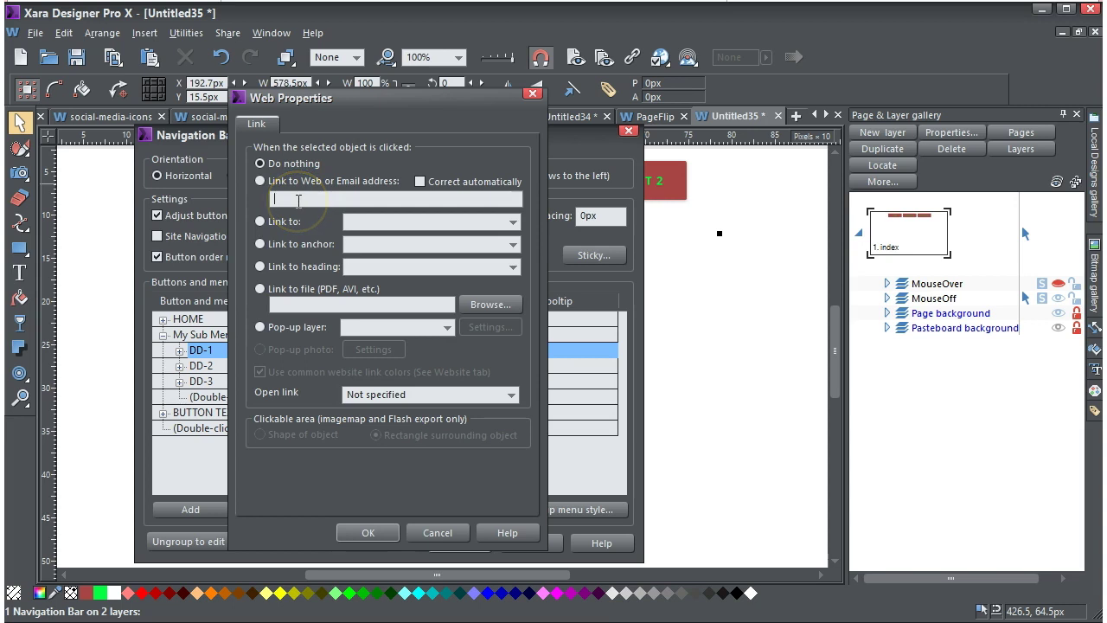
left_click(380, 533)
double_click(380, 365)
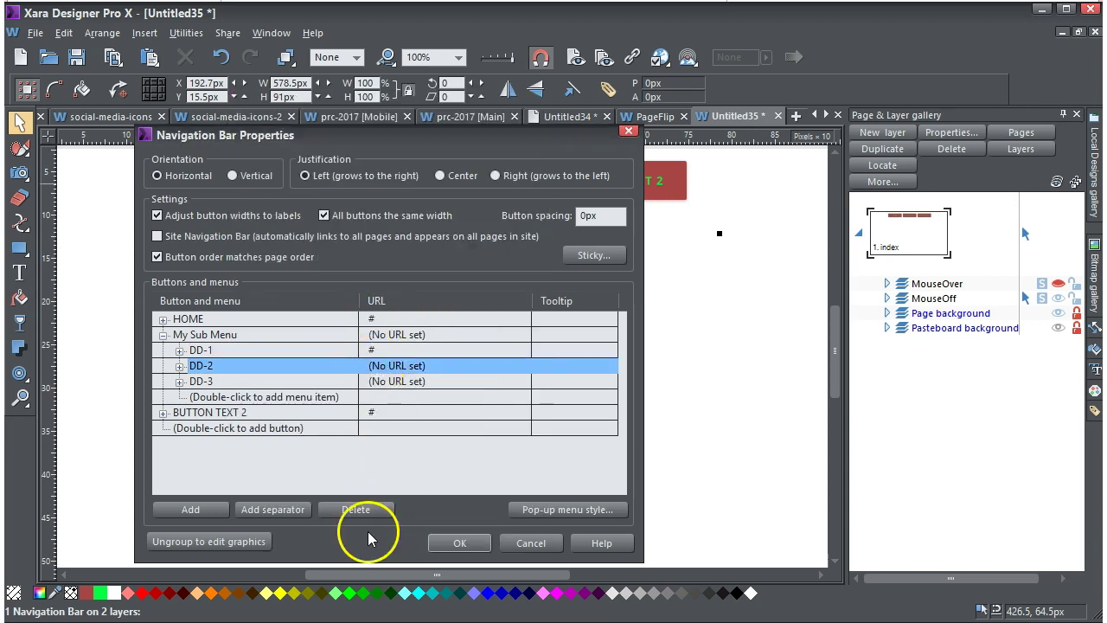
left_click(292, 199)
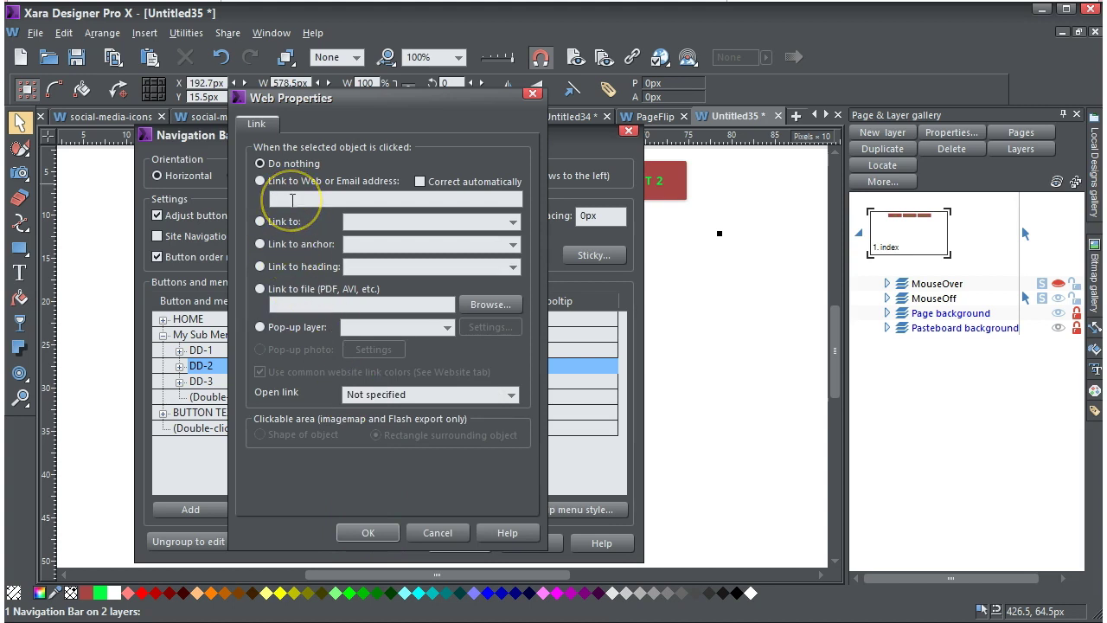
type("#")
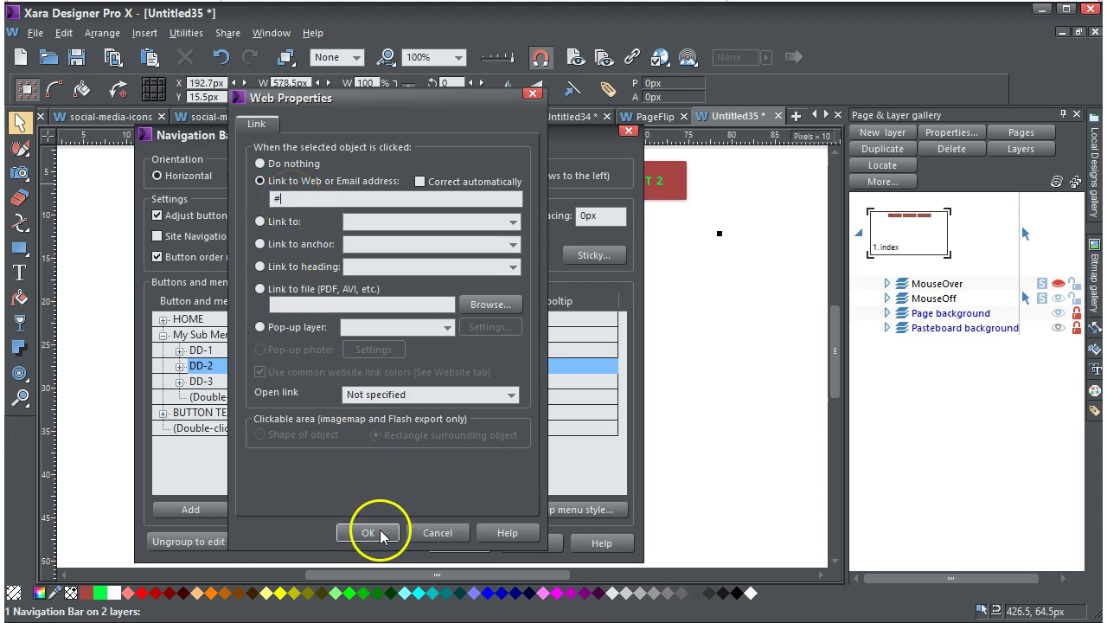
left_click(375, 529)
Link the DD-3 sub-menu item to # as well.
double_click(397, 383)
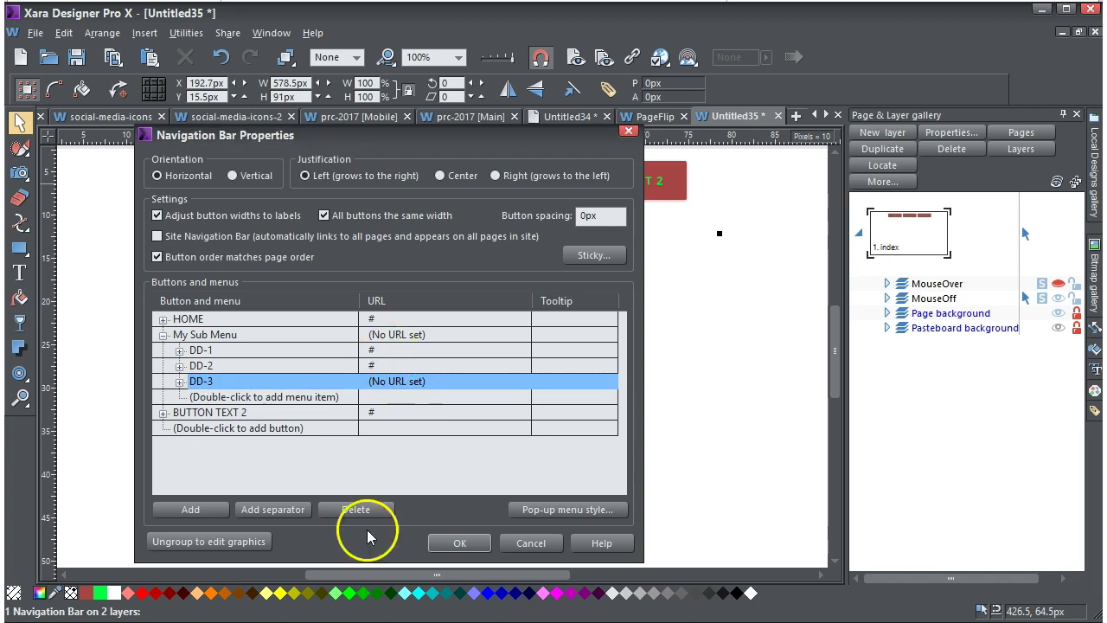
left_click(293, 200)
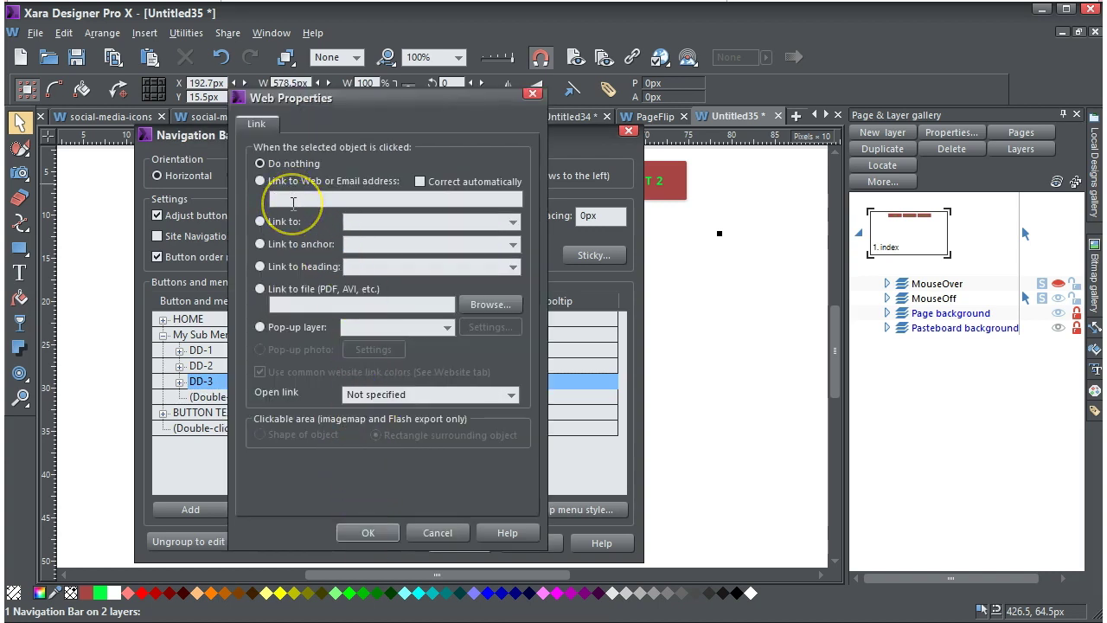
left_click(276, 304)
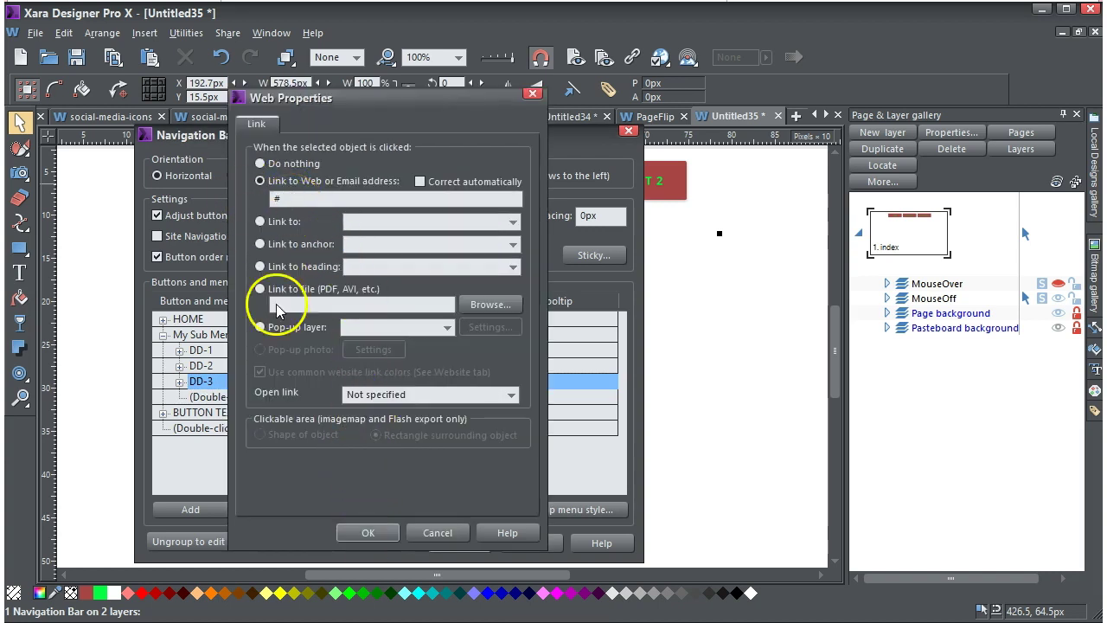
left_click(378, 535)
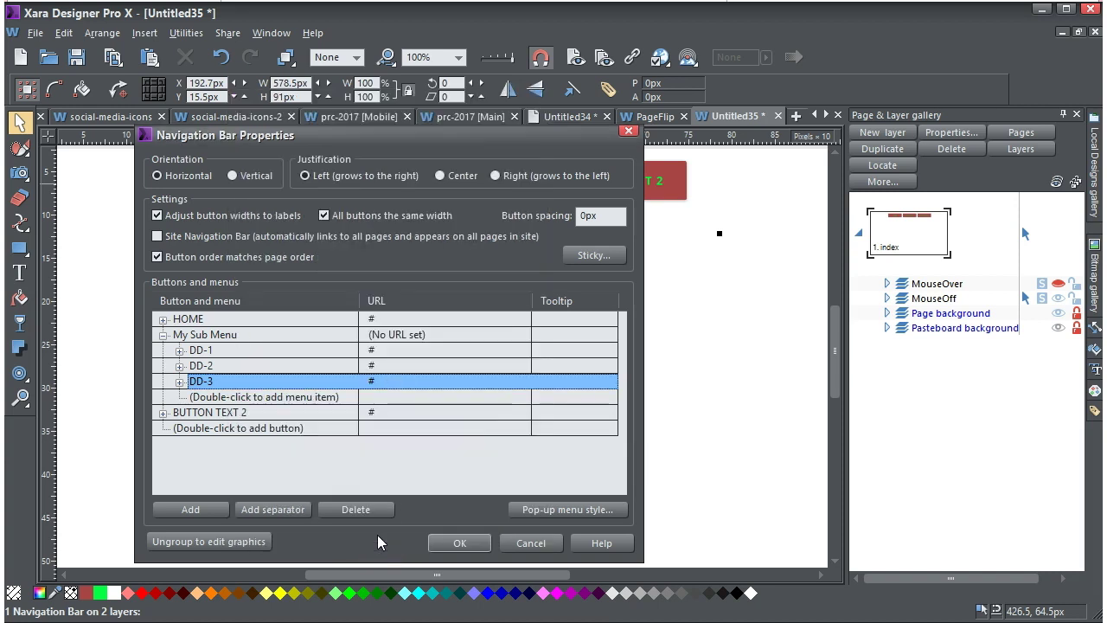
left_click(433, 456)
left_click(454, 552)
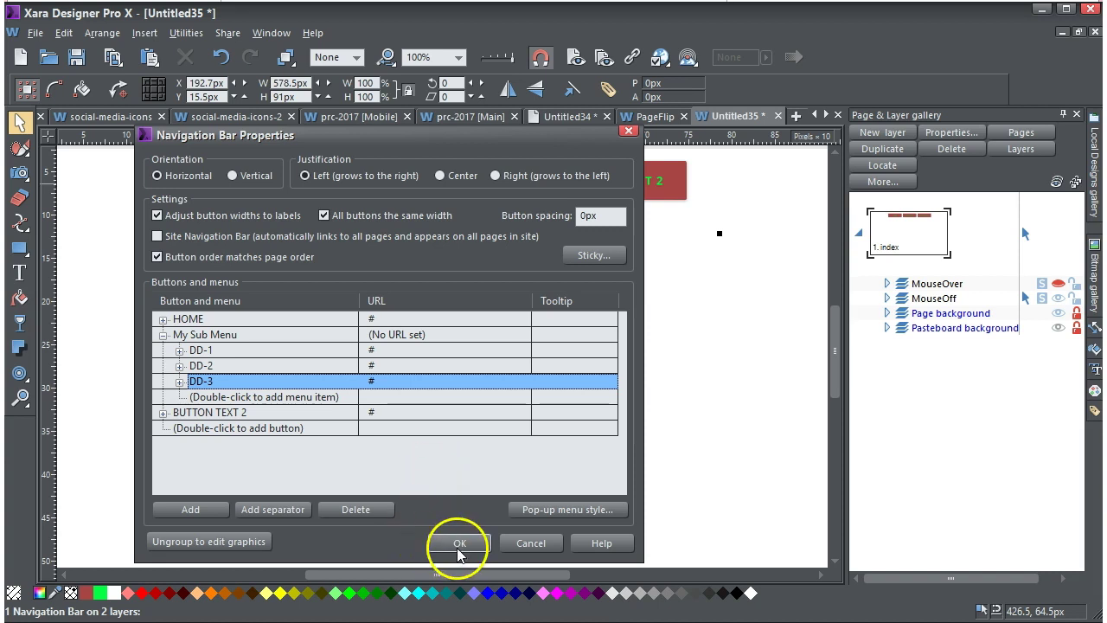
Apply the navigation bar changes, then test the My Sub Menu drop-down in the browser preview.
left_click(457, 547)
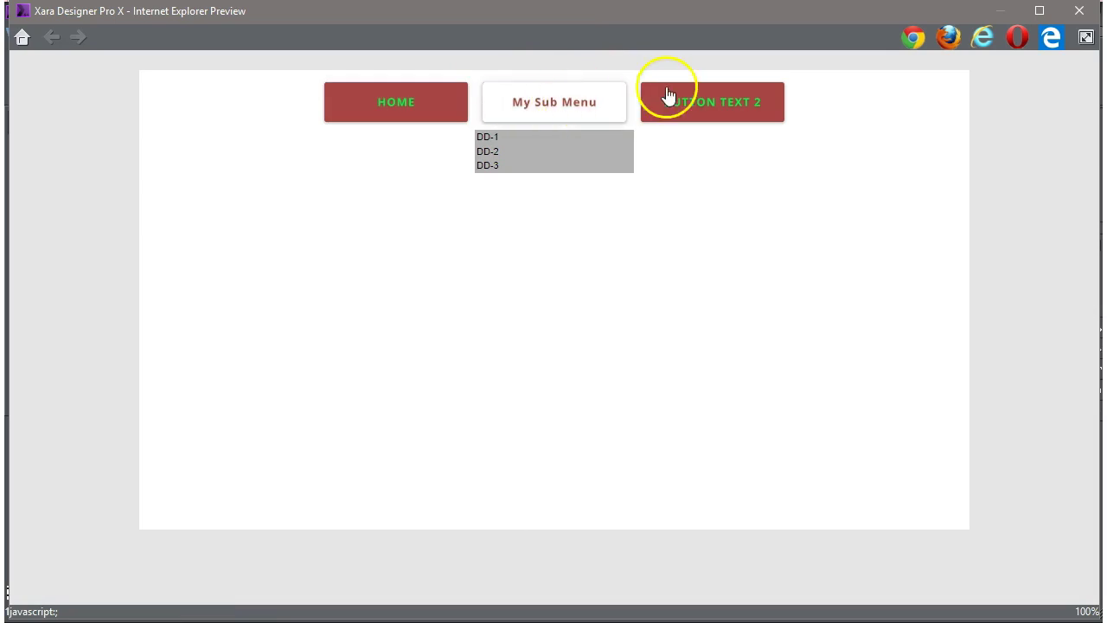
mouse_move(548, 109)
left_click(521, 142)
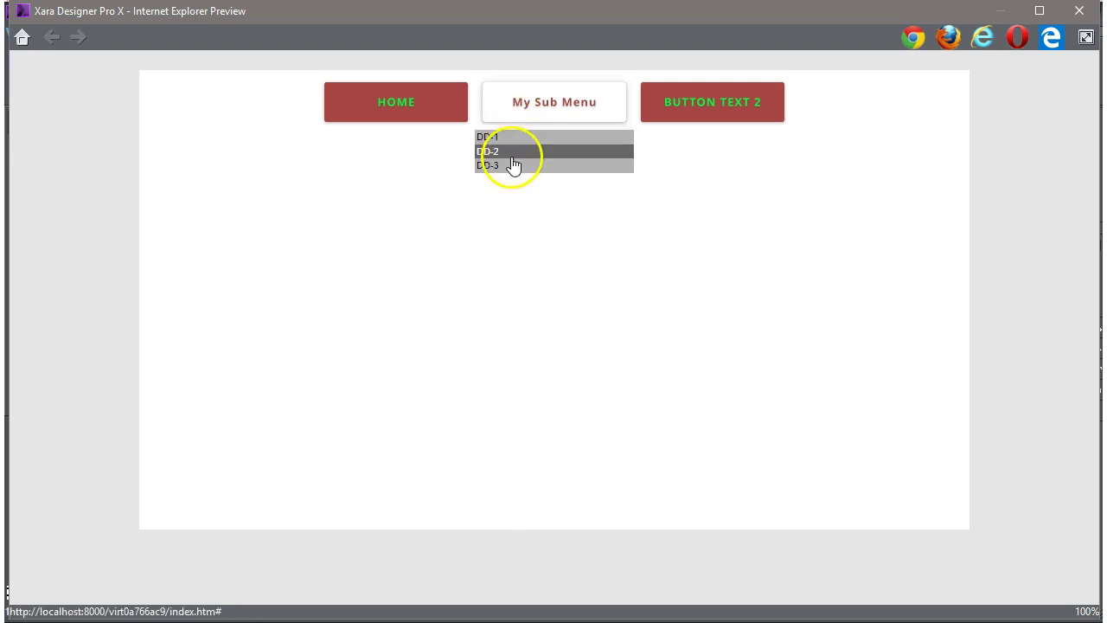
left_click(1080, 10)
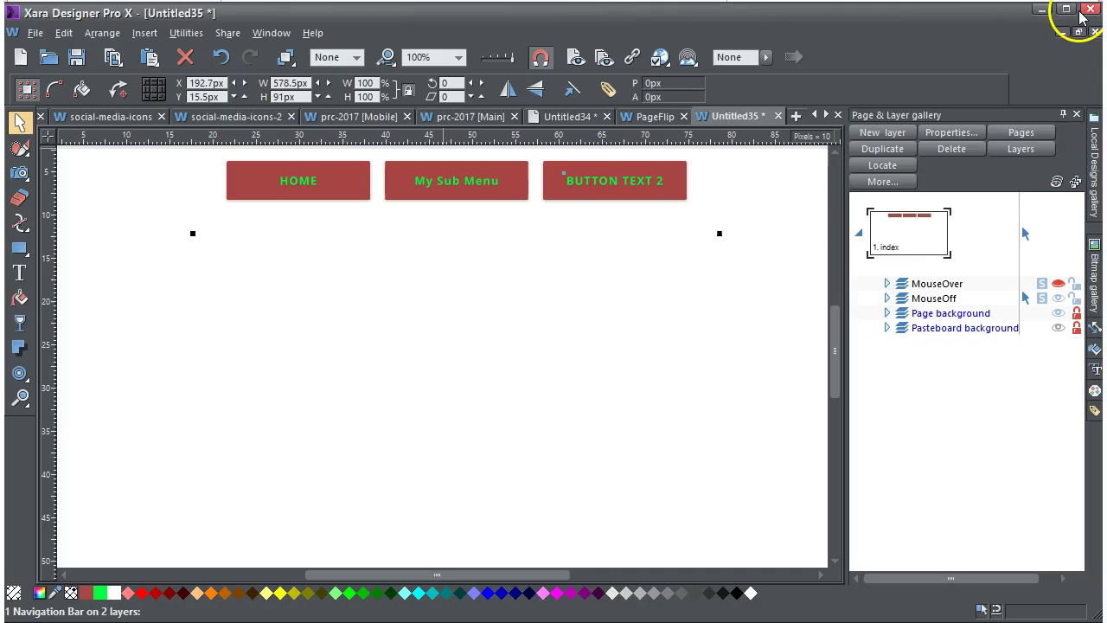
Give the pop-up menu style font size 19 and a 1 px border.
double_click(479, 195)
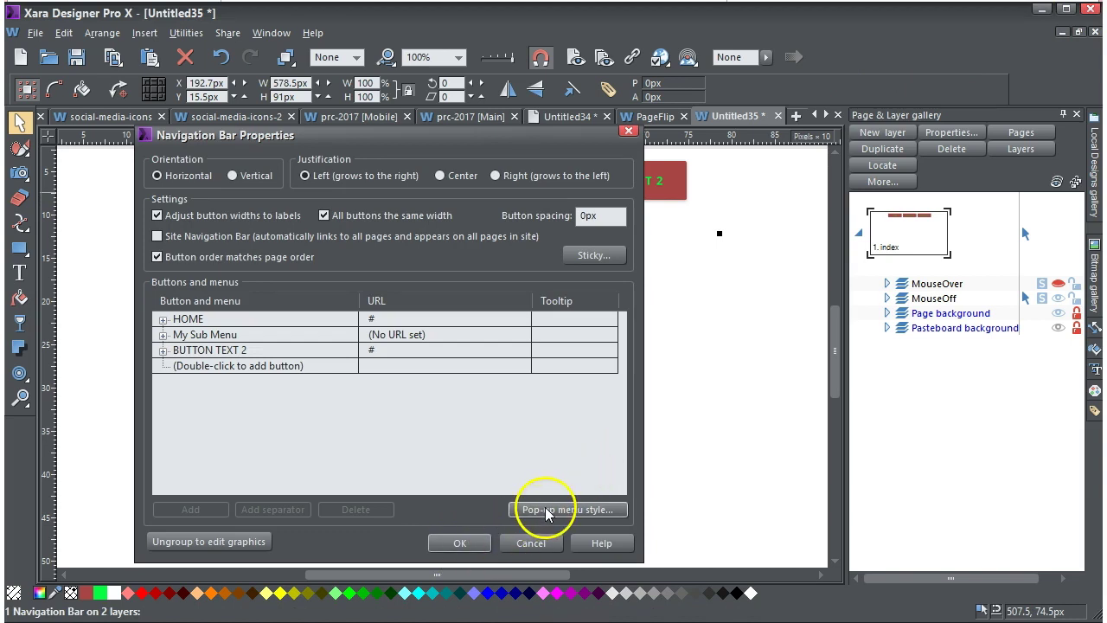
left_click(553, 512)
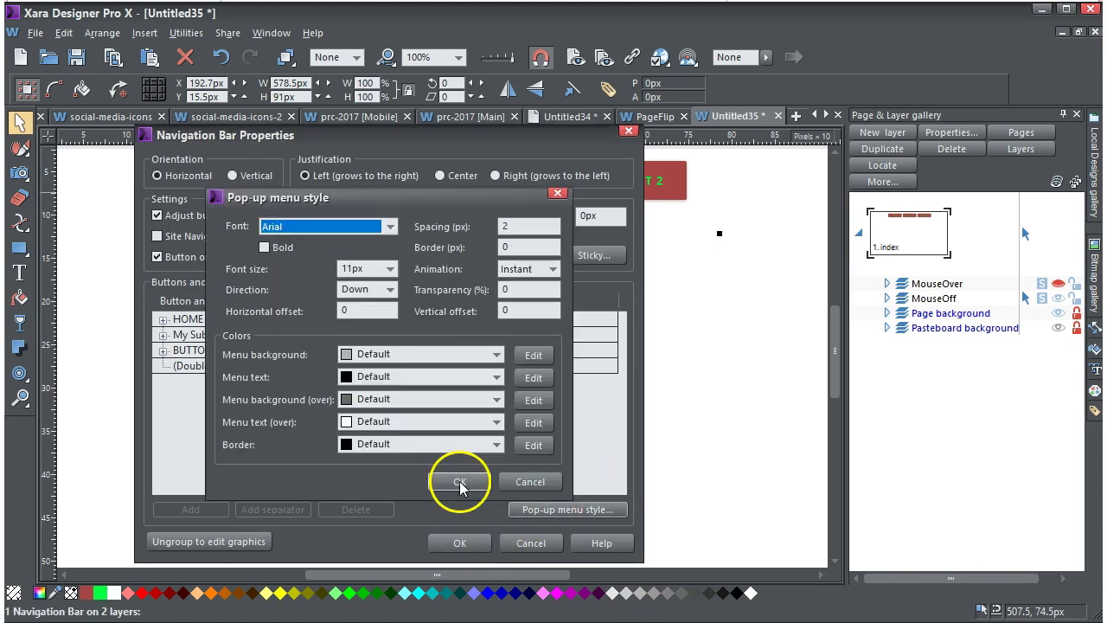
left_click_drag(406, 196, 464, 124)
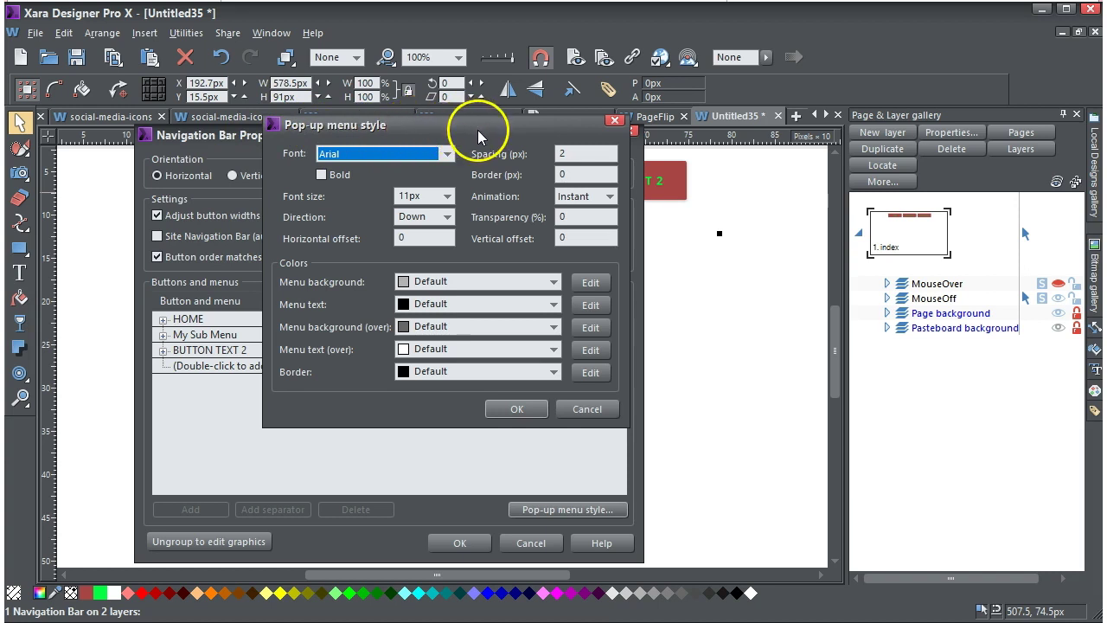
left_click(428, 197)
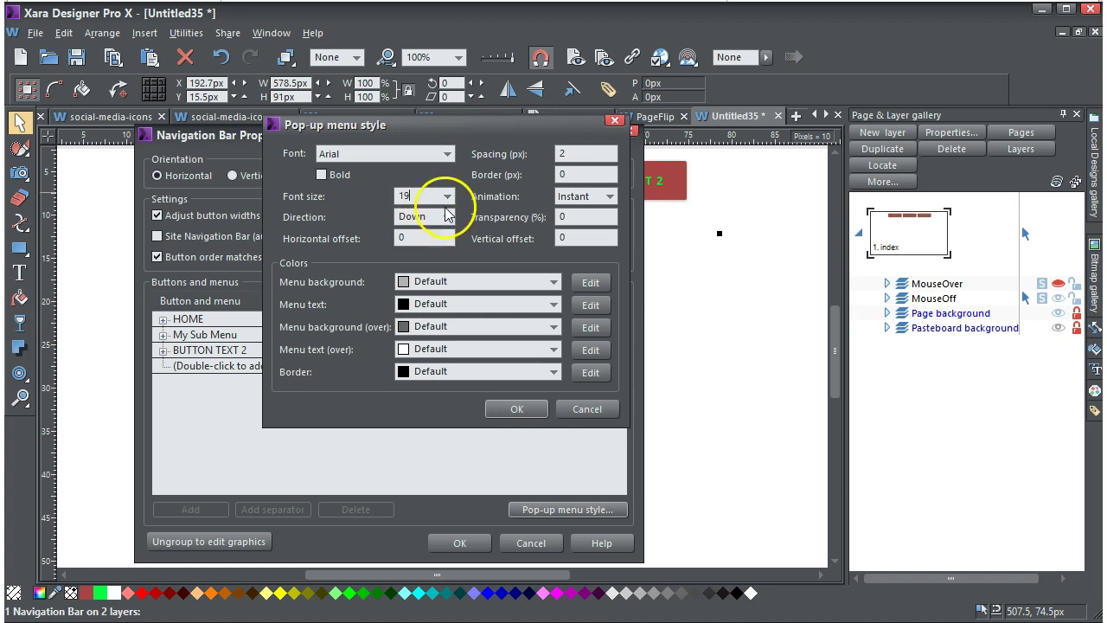
left_click(423, 217)
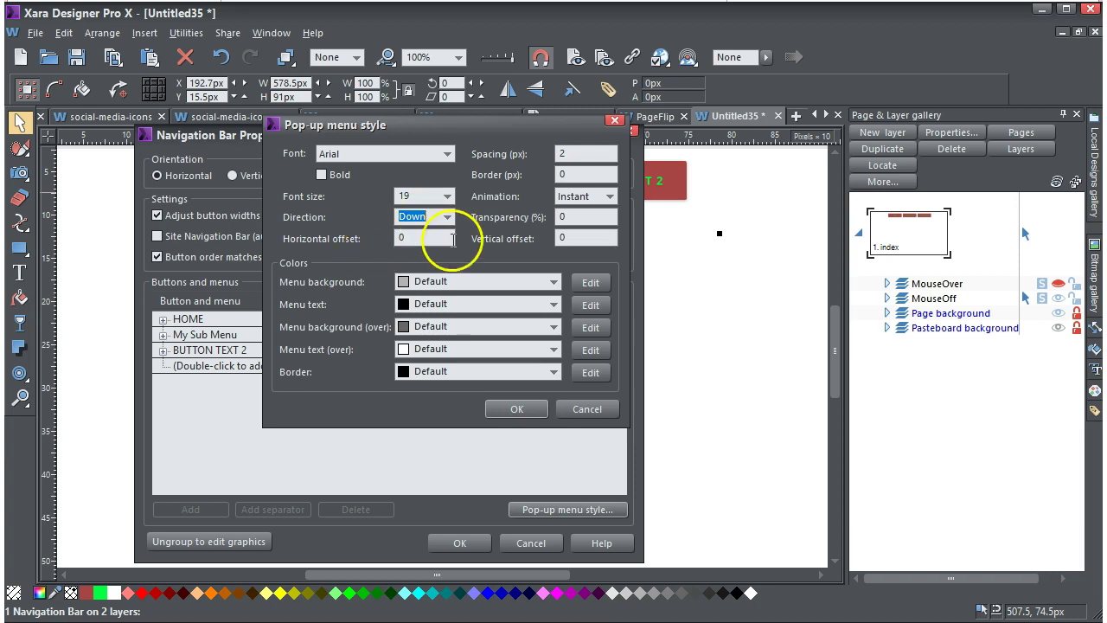
double_click(571, 174)
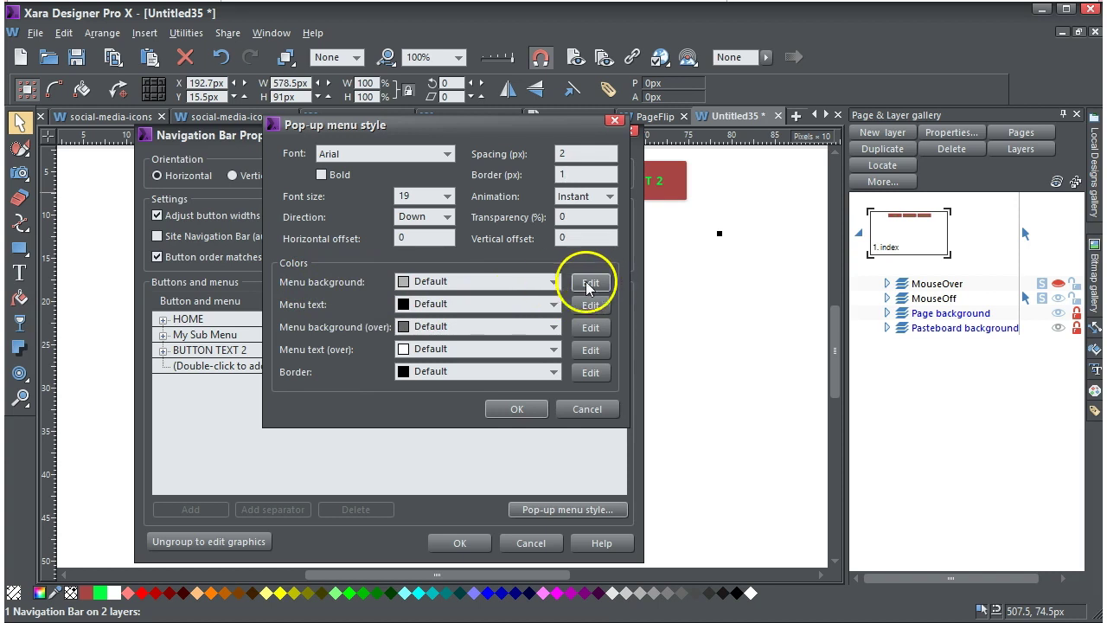
Set the sub-menu background to Theme Color 1 and its text to Light Text.
left_click(554, 285)
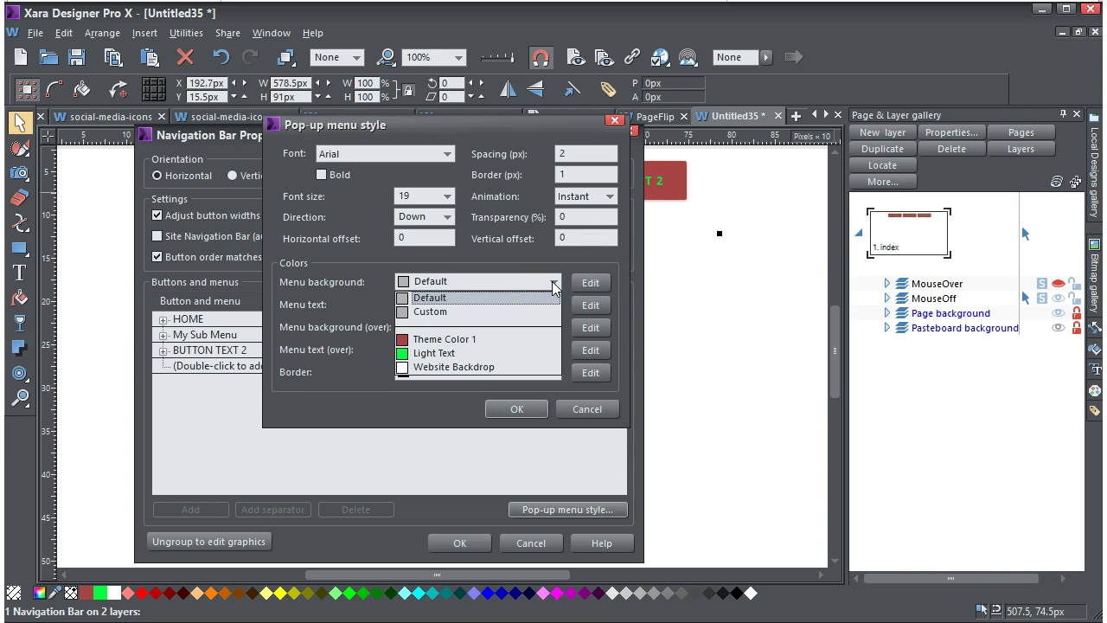
left_click_drag(533, 305, 331, 269)
left_click(554, 282)
left_click_drag(559, 282, 433, 342)
left_click(552, 304)
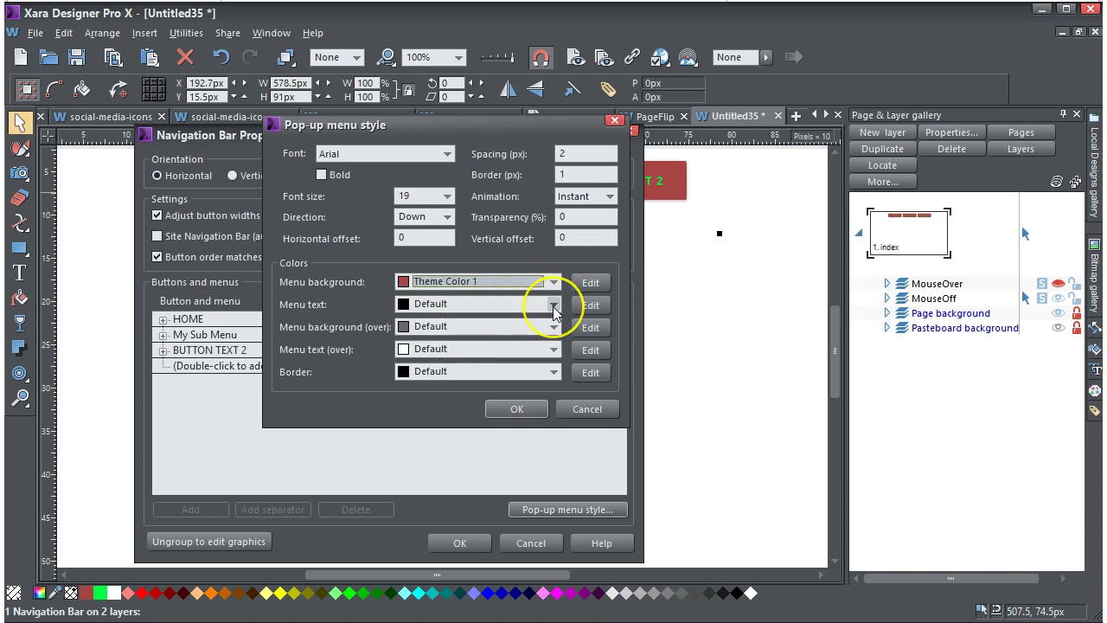
left_click_drag(553, 313, 441, 376)
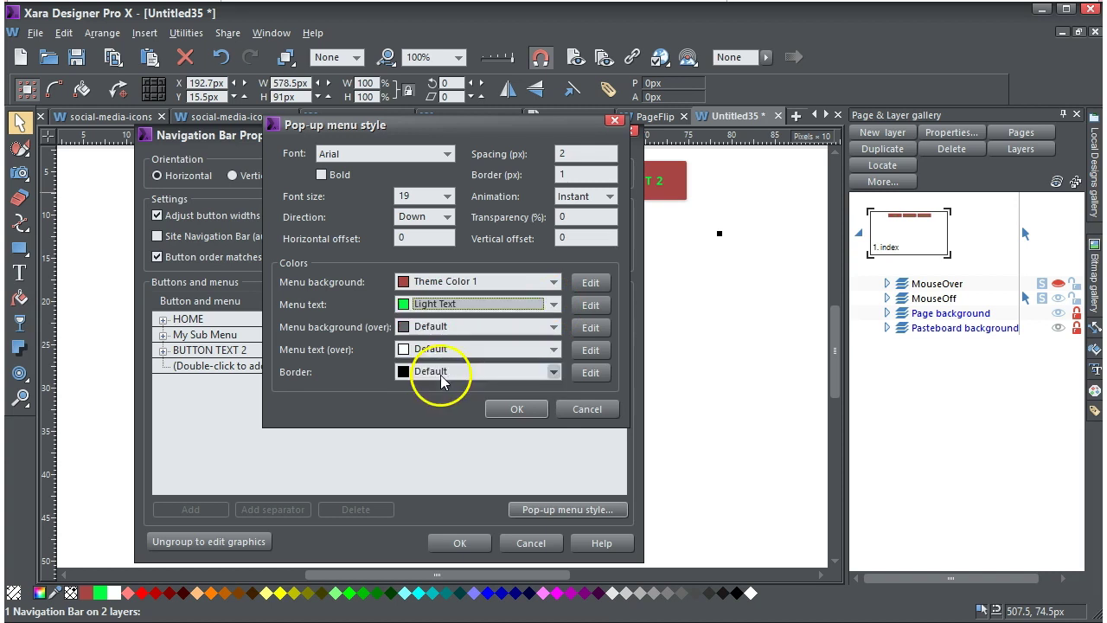
left_click(588, 305)
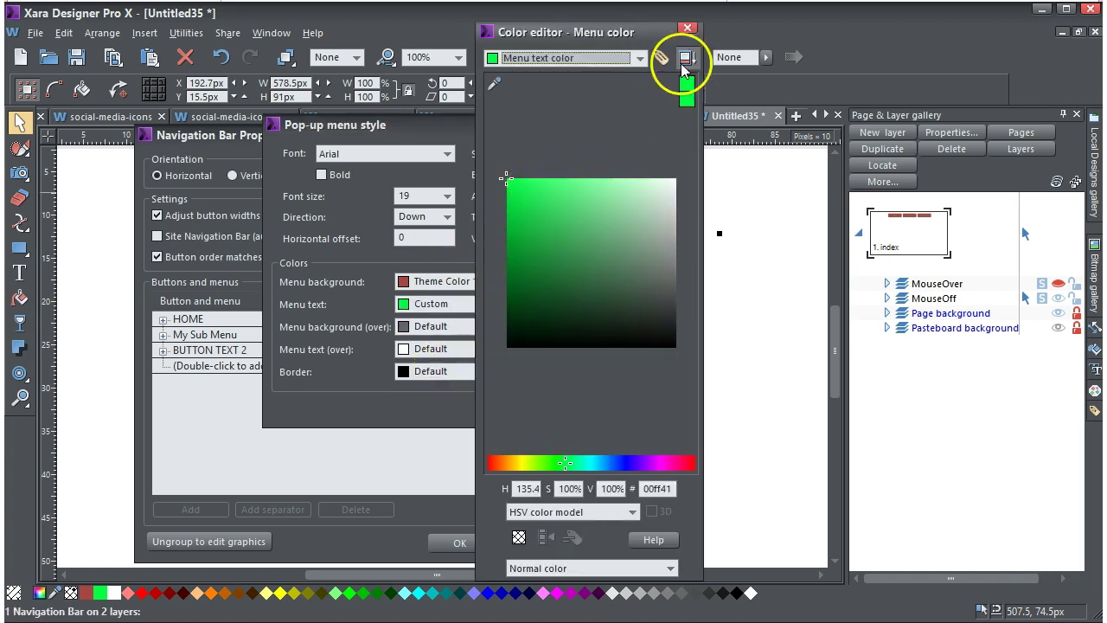
left_click(688, 28)
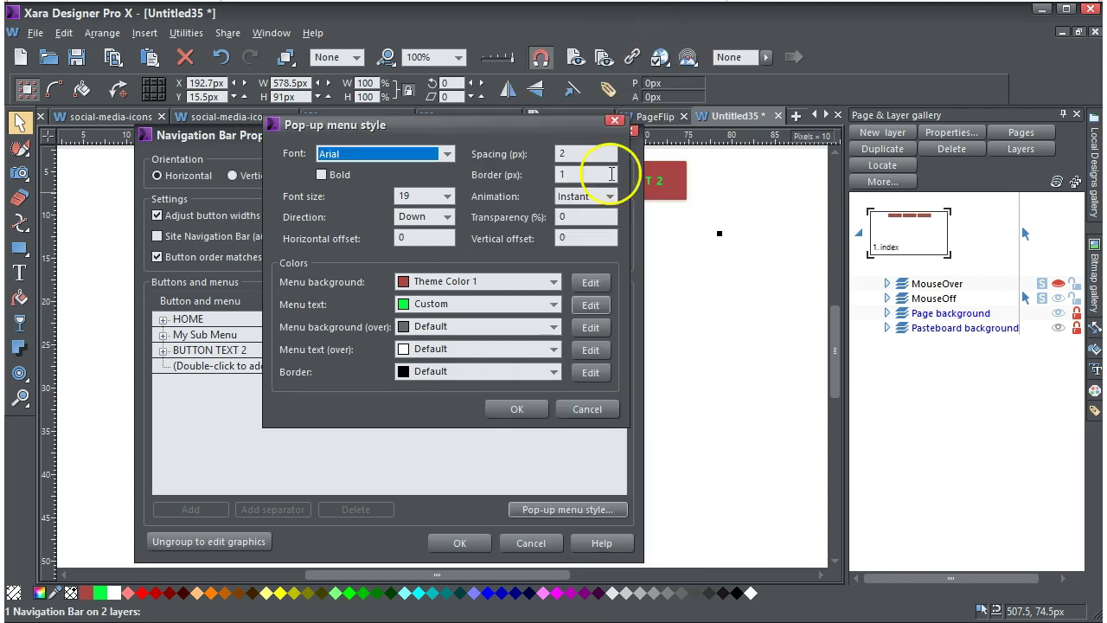
left_click(554, 304)
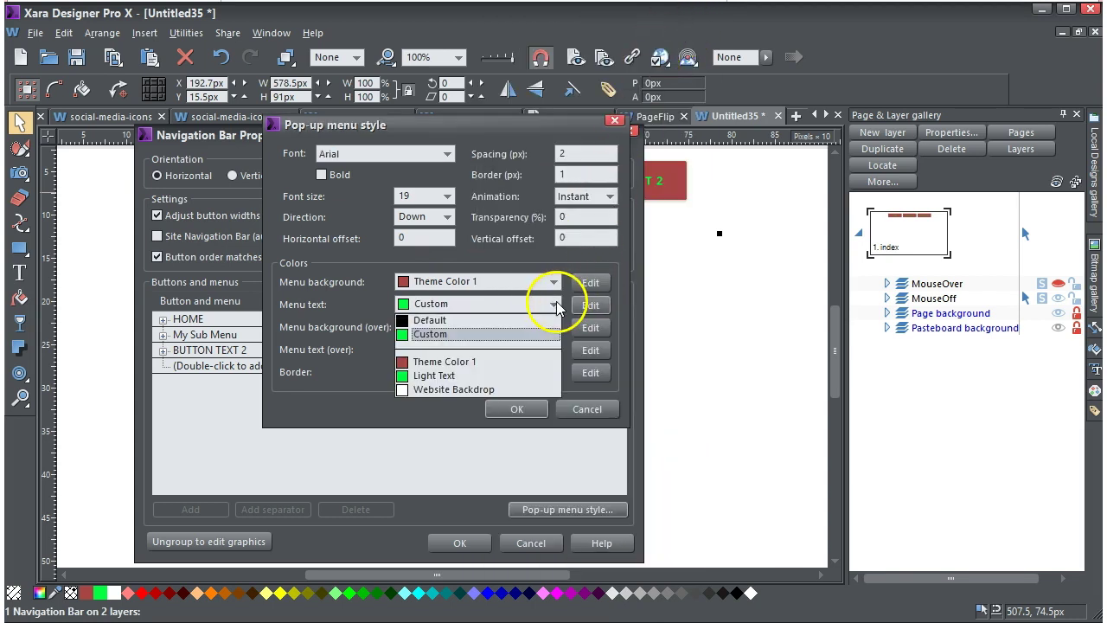
left_click(502, 377)
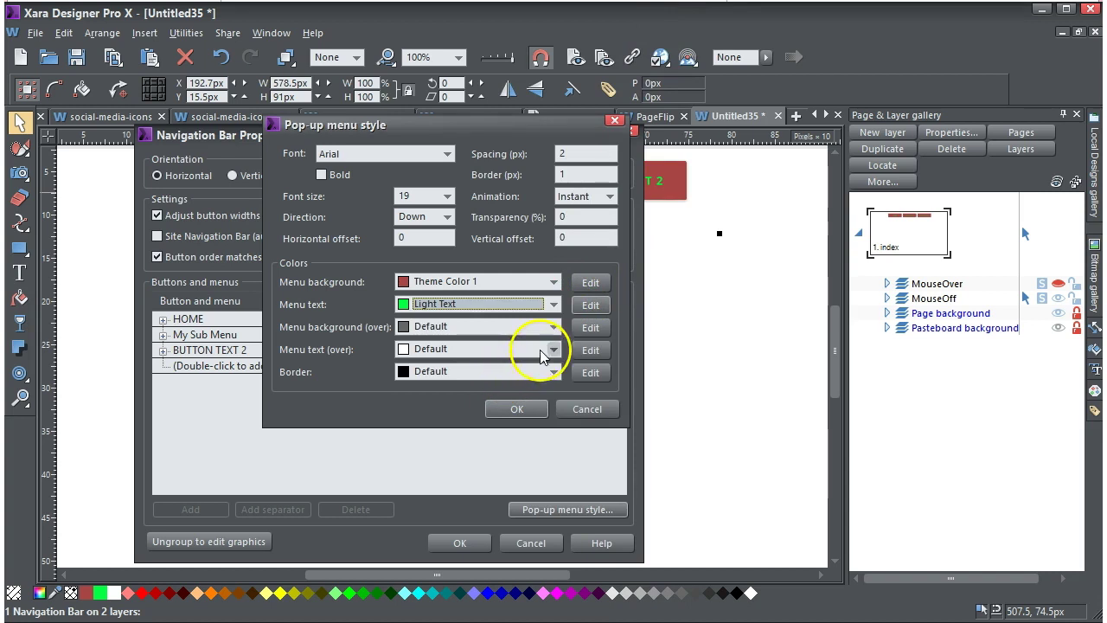
Make the hover background pure white and the hover text pure black.
left_click(555, 329)
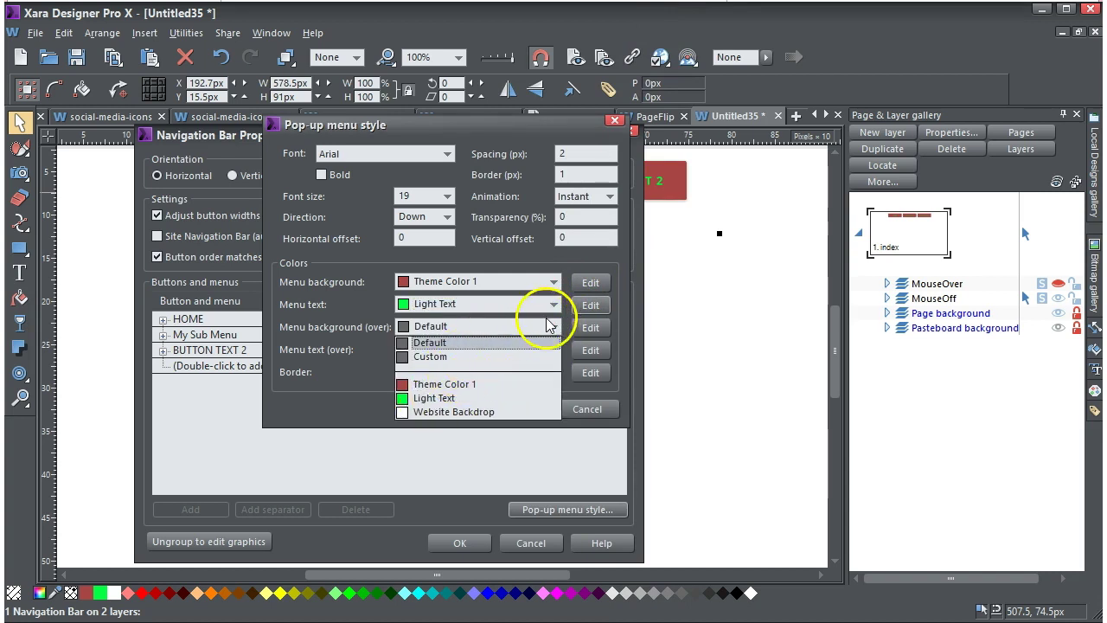
left_click(591, 327)
left_click(591, 327)
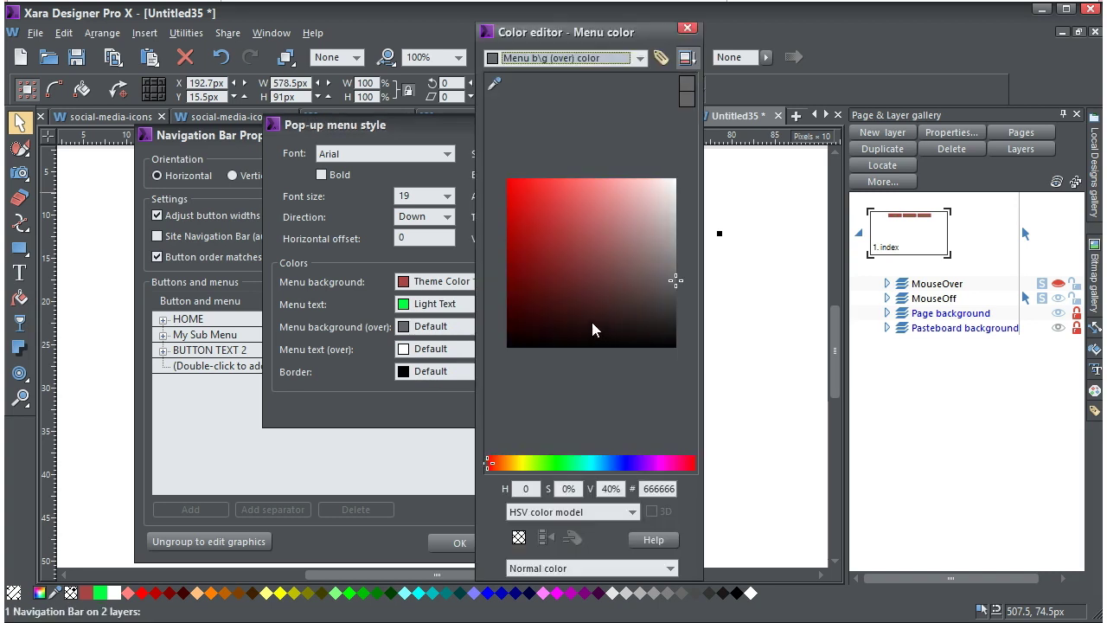
left_click_drag(637, 253, 692, 155)
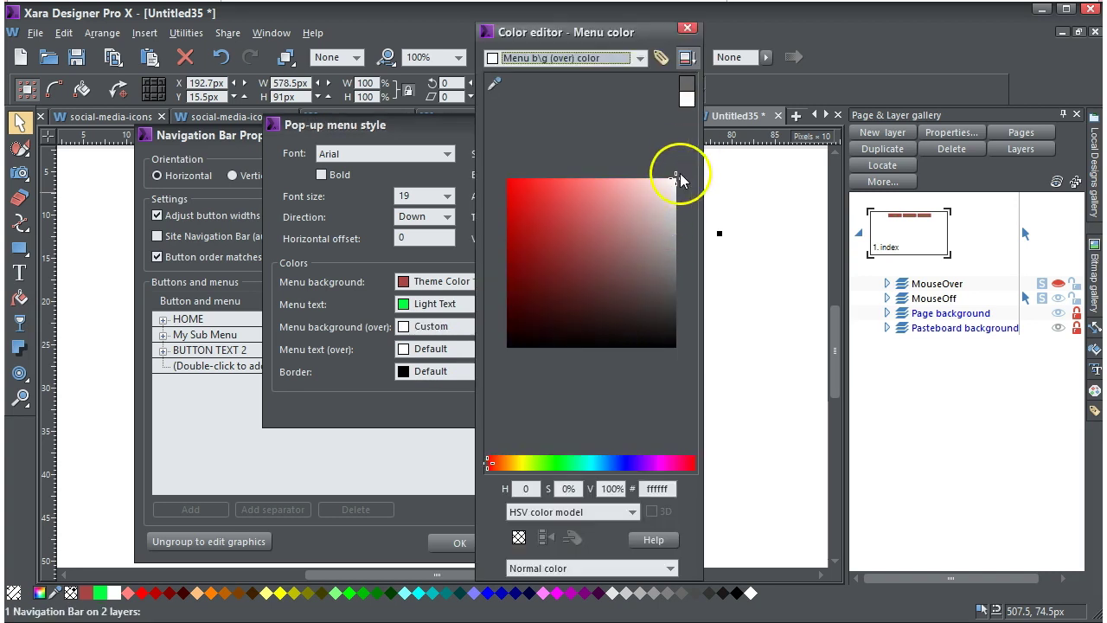
left_click(687, 28)
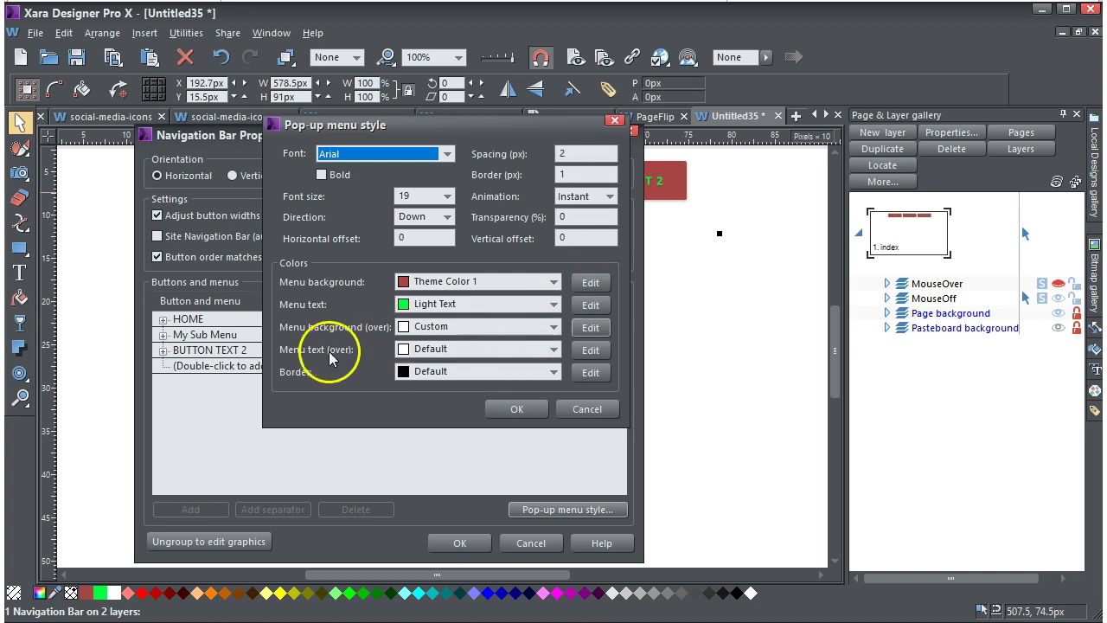
left_click(589, 351)
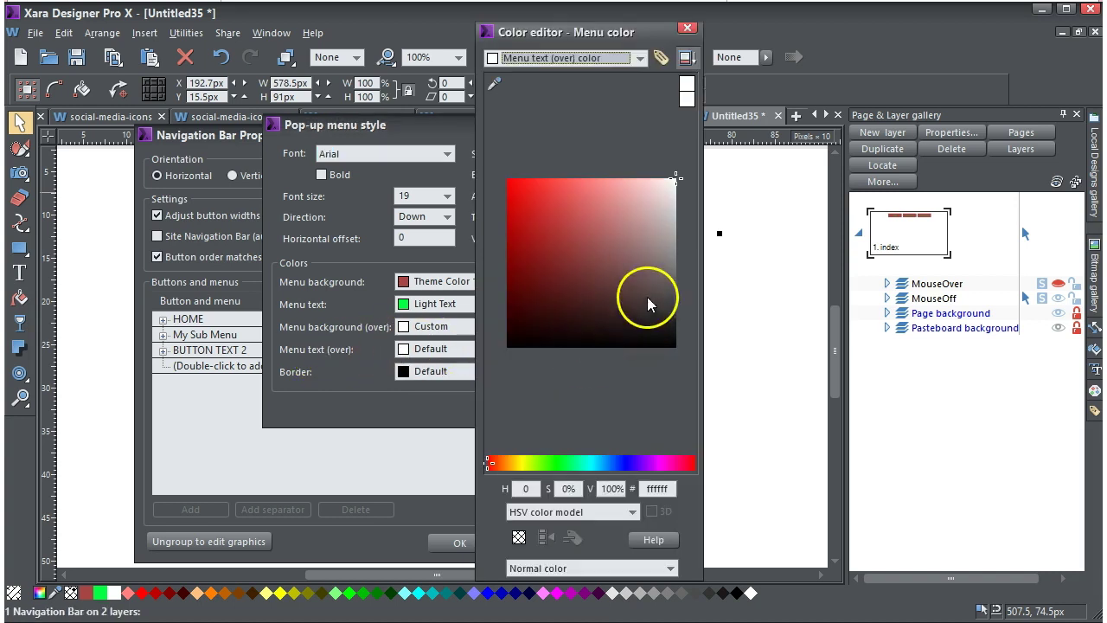
left_click_drag(648, 277, 677, 348)
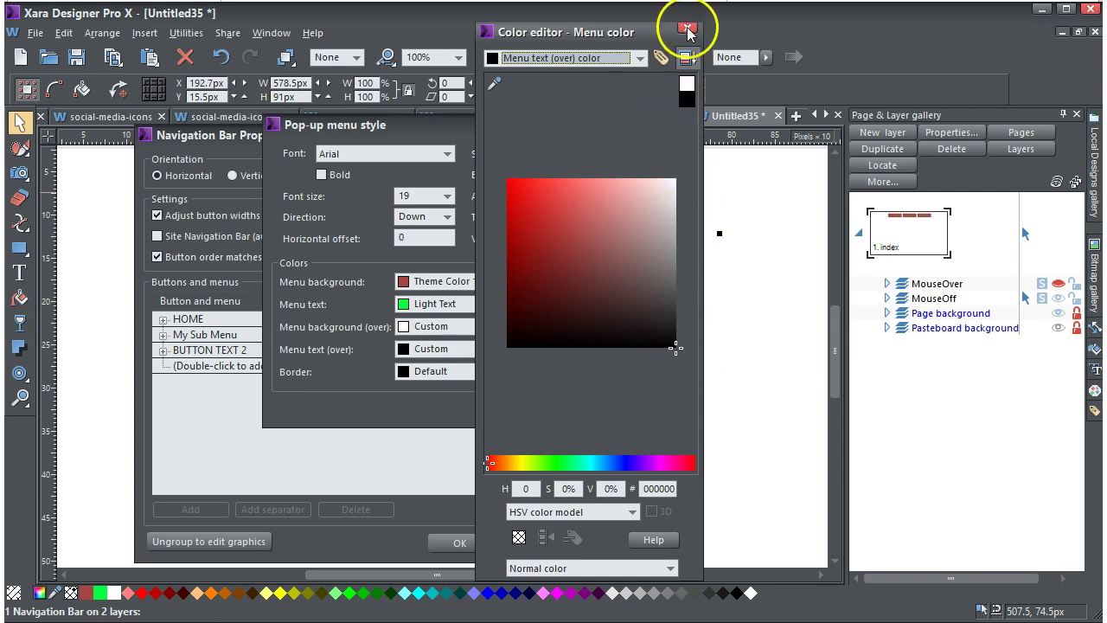
left_click(688, 29)
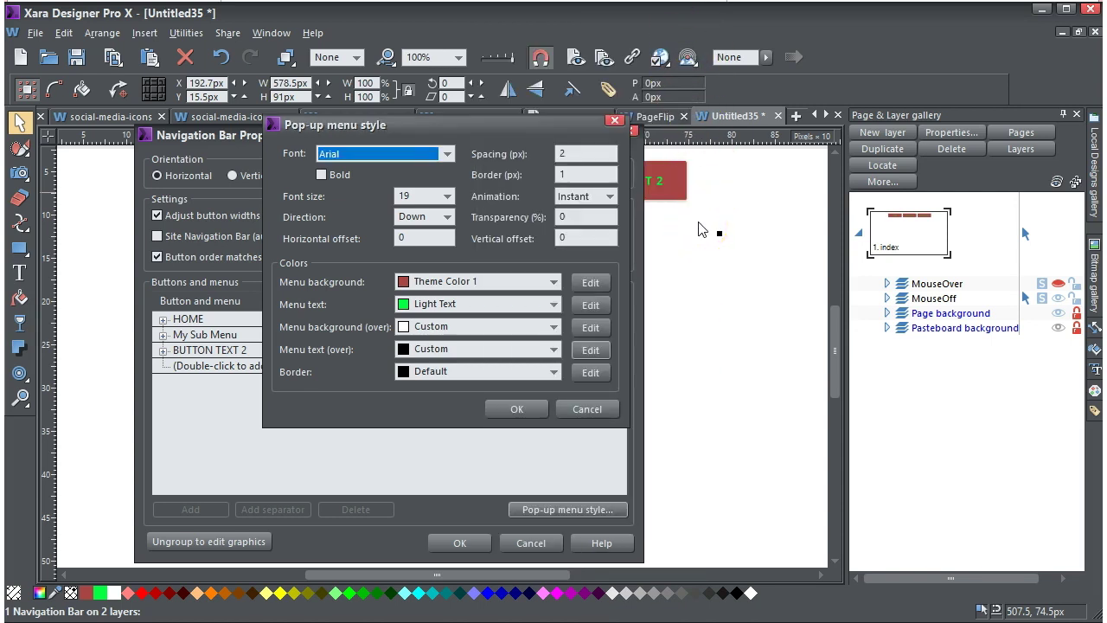
Set the sub-menu border to Theme Color 1 and apply both dialogs.
left_click(553, 372)
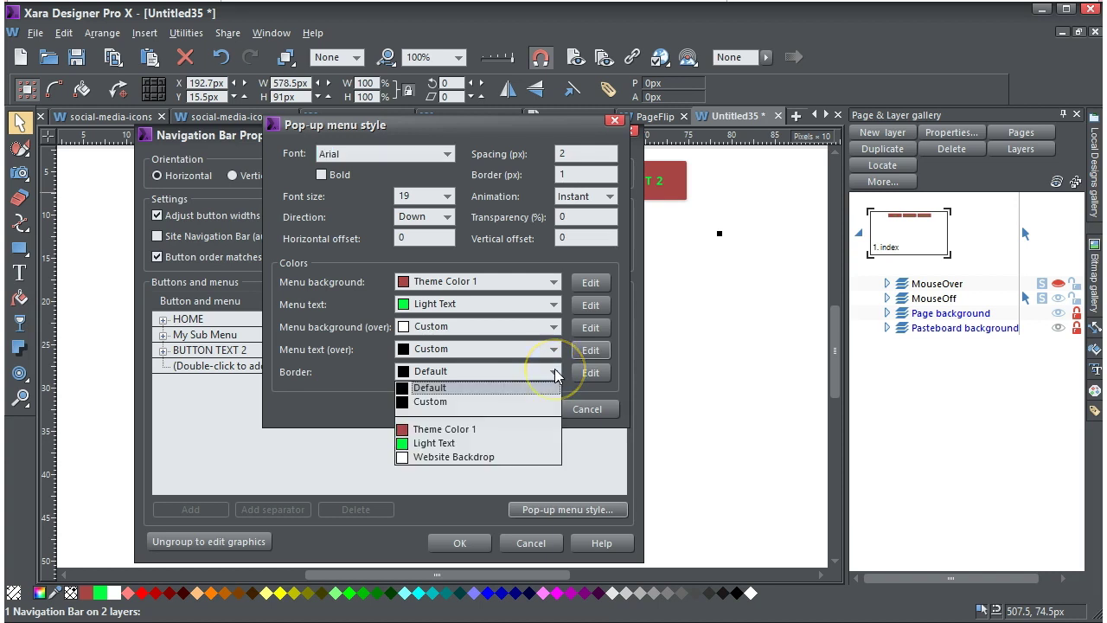
left_click(470, 428)
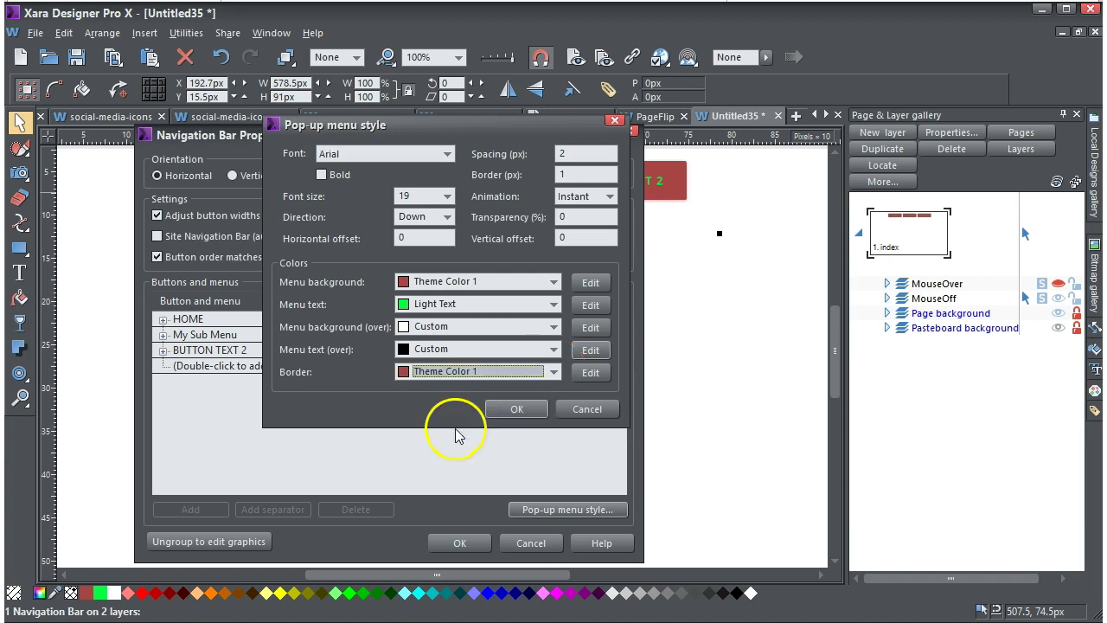
left_click(525, 412)
left_click(461, 545)
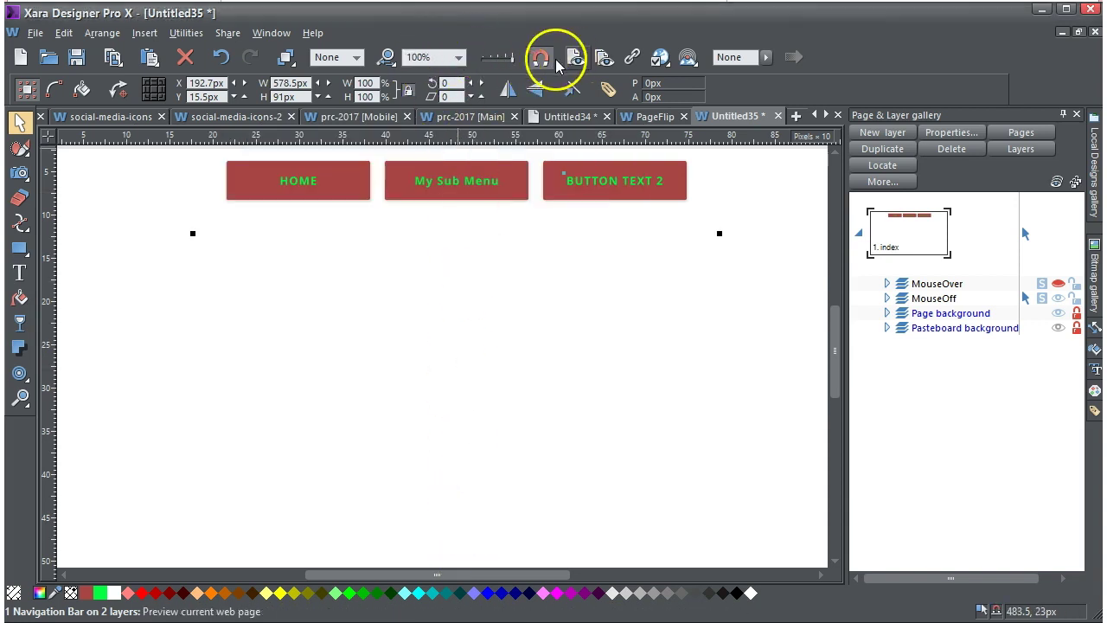
left_click(577, 57)
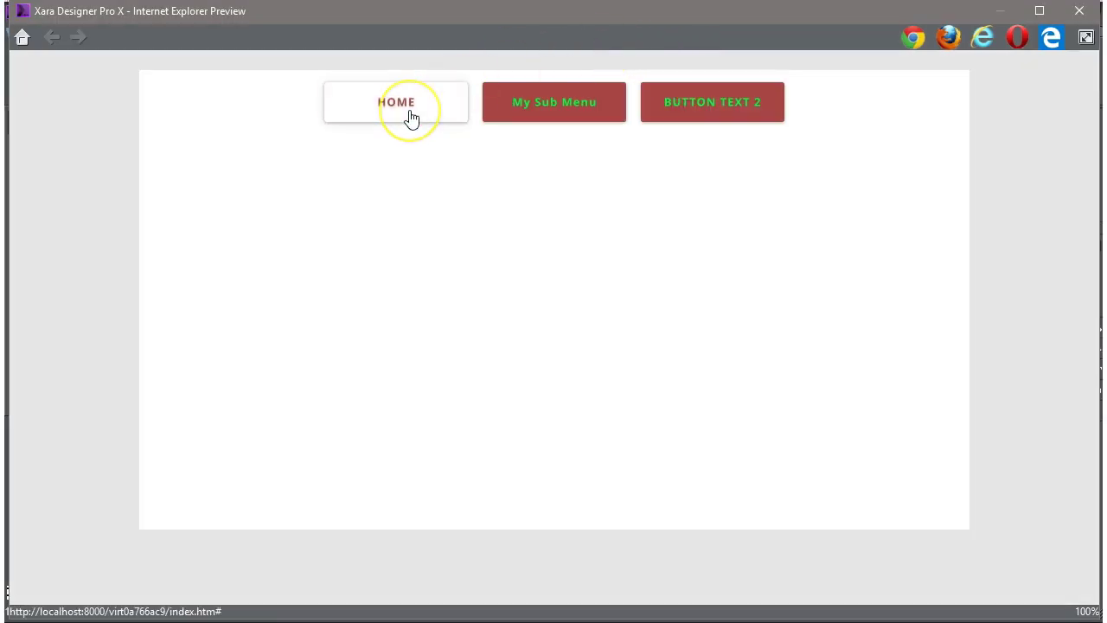
mouse_move(524, 109)
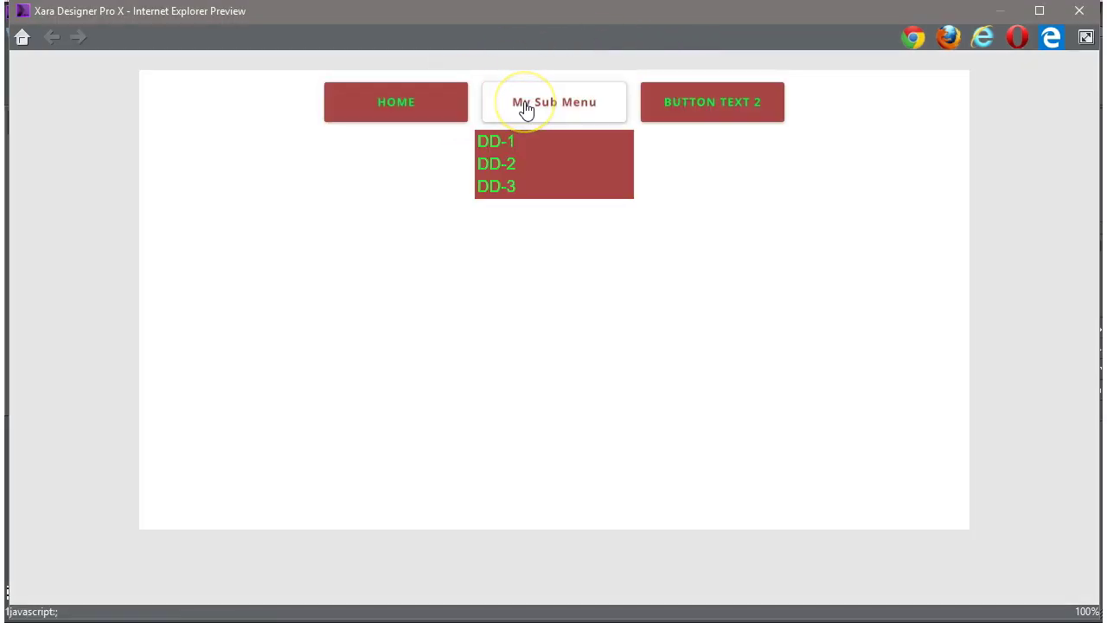
left_click(524, 143)
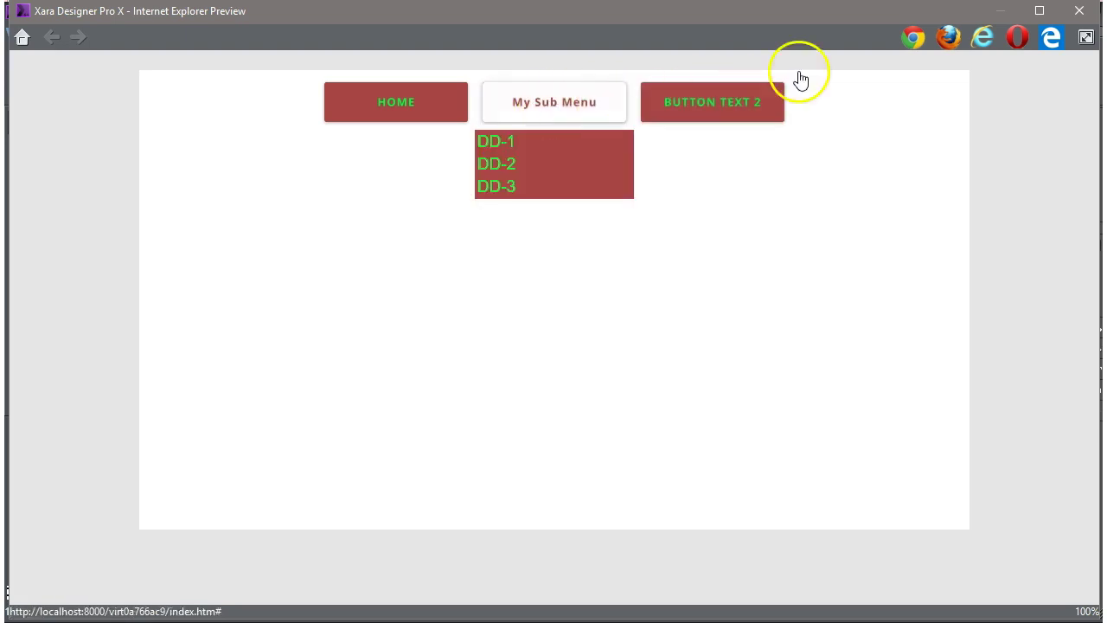
left_click(1080, 12)
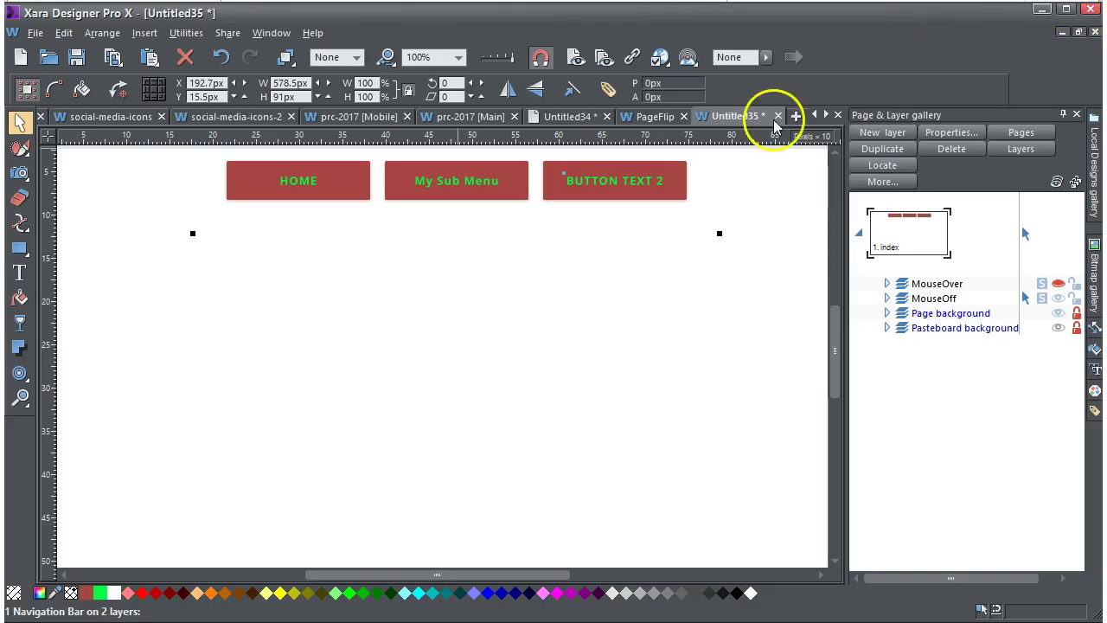
double_click(628, 191)
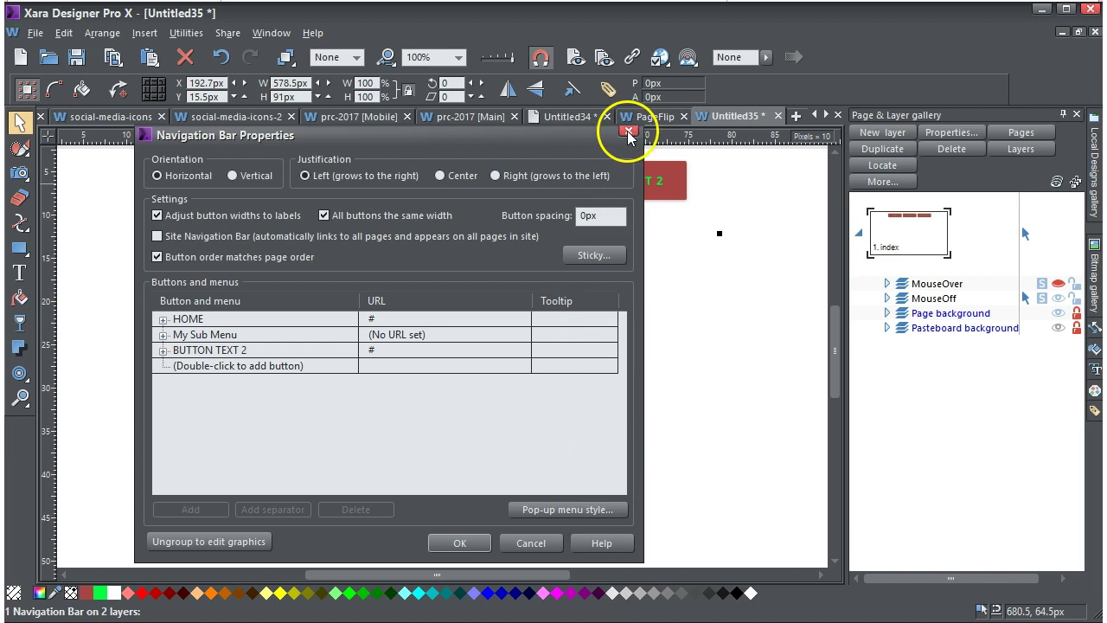
left_click(628, 132)
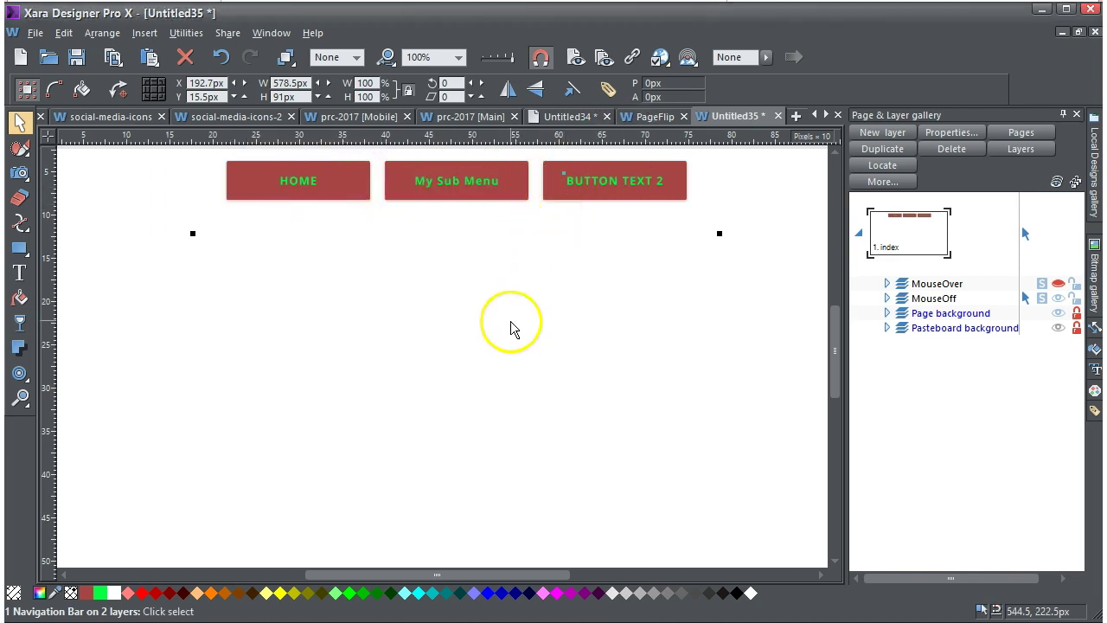